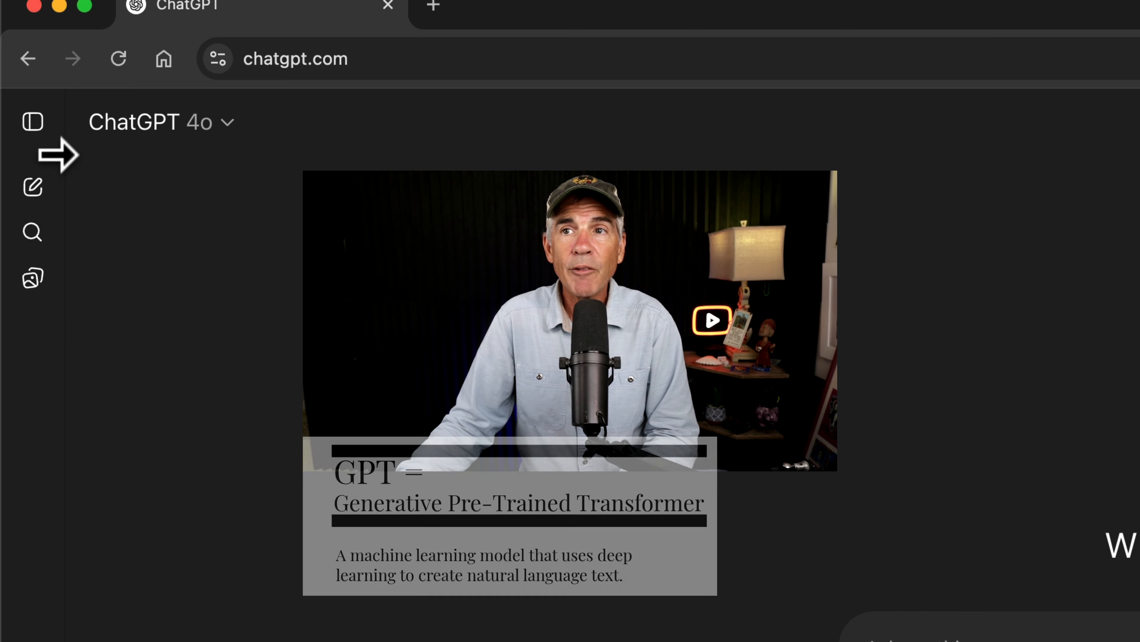
# Open the GPTs section from the sidebar and collapse the sidebar again.
pyautogui.click(33, 126)
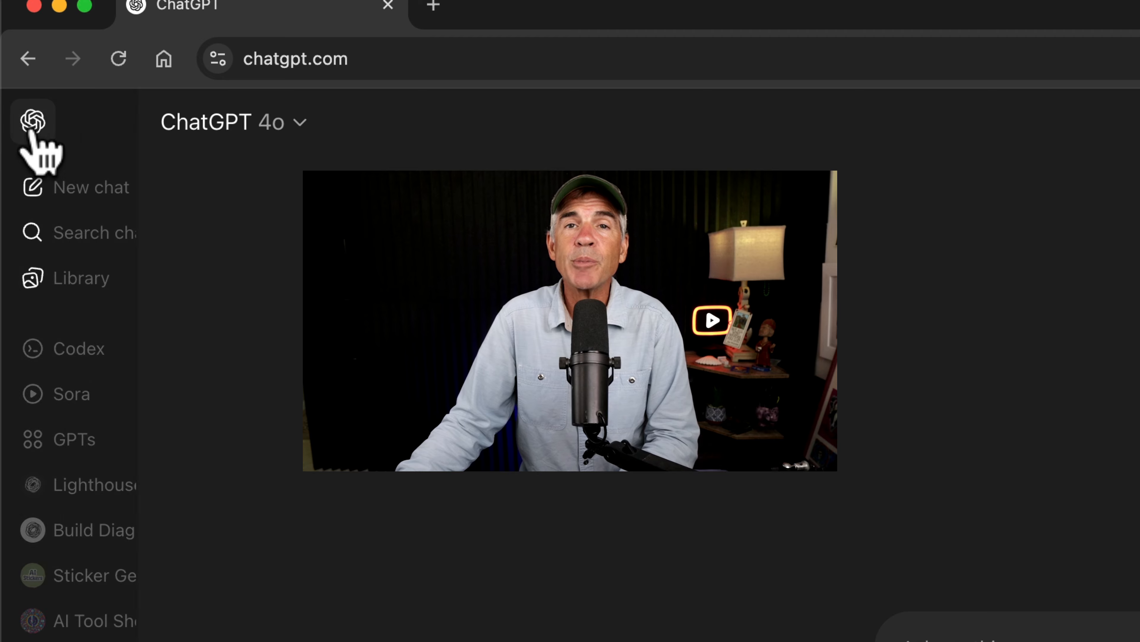
pyautogui.click(66, 444)
pyautogui.click(275, 124)
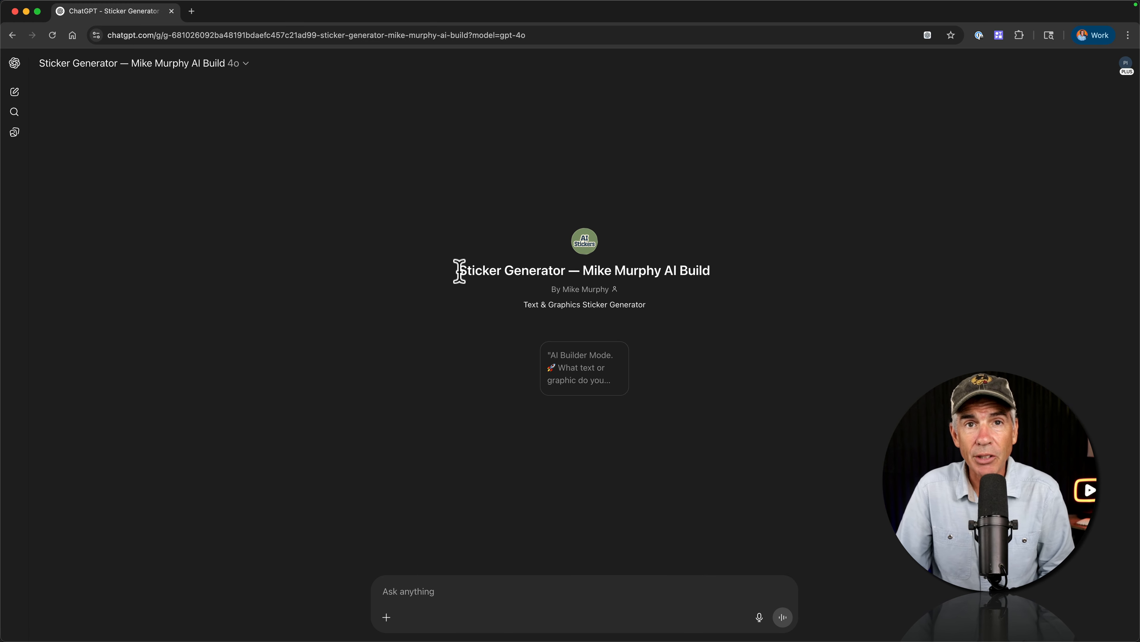
# Paste and send the prompt "Graphic: Lighthouse" to the Sticker Generator GPT.
pyautogui.click(413, 590)
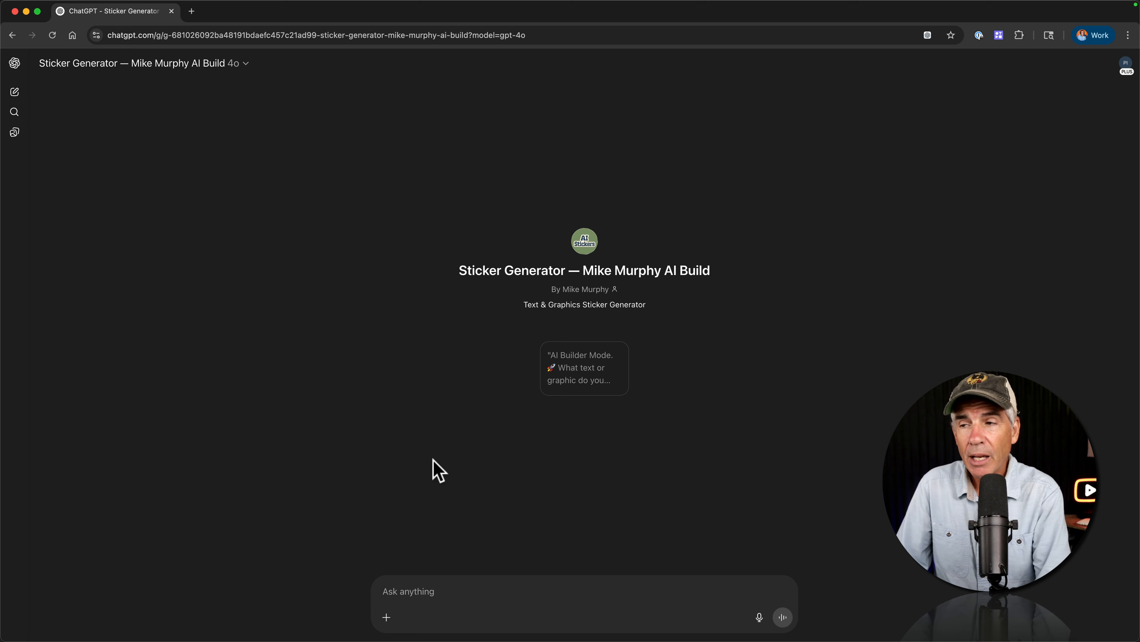
pyautogui.write('Graphic: Lighthouse')
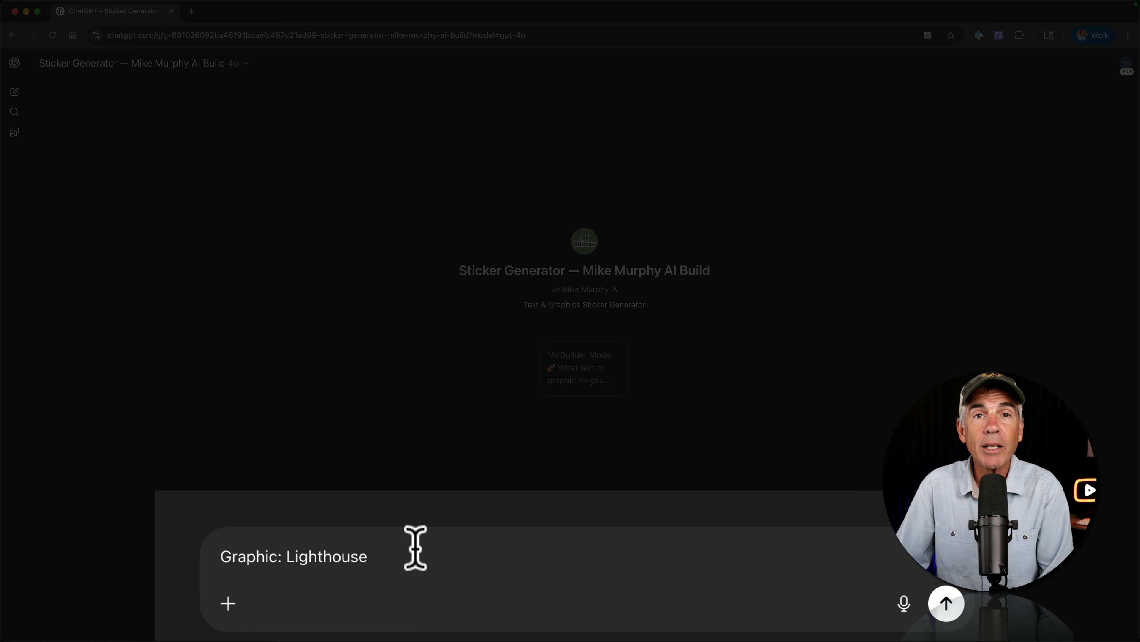
pyautogui.click(946, 603)
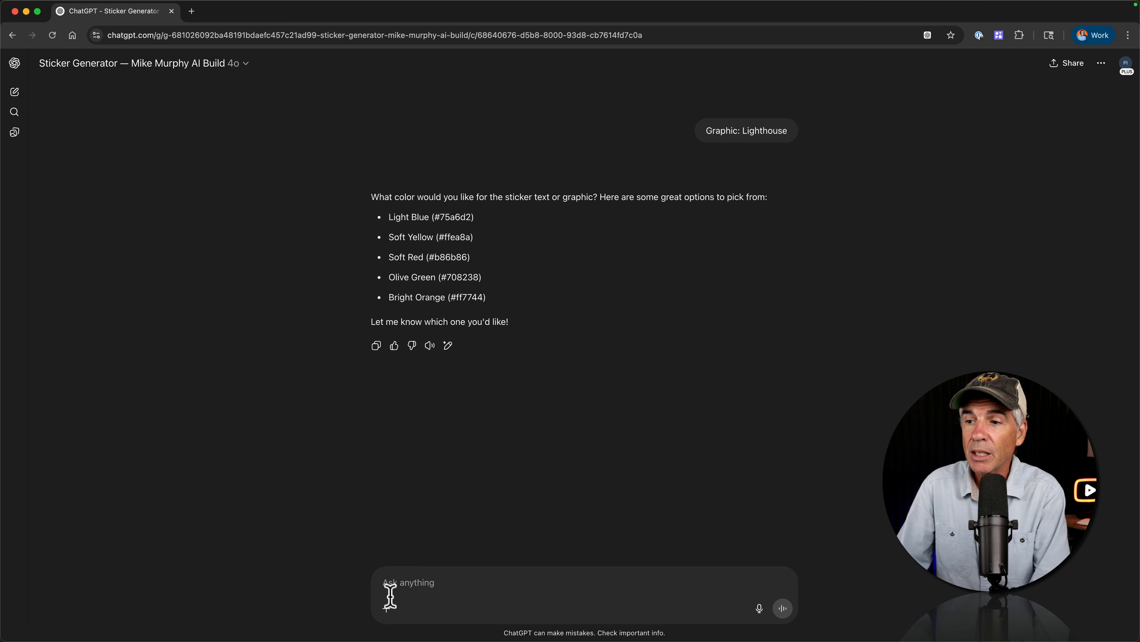
# Reply "you pick" to the GPT's colour question.
pyautogui.click(397, 576)
pyautogui.write('you pick')
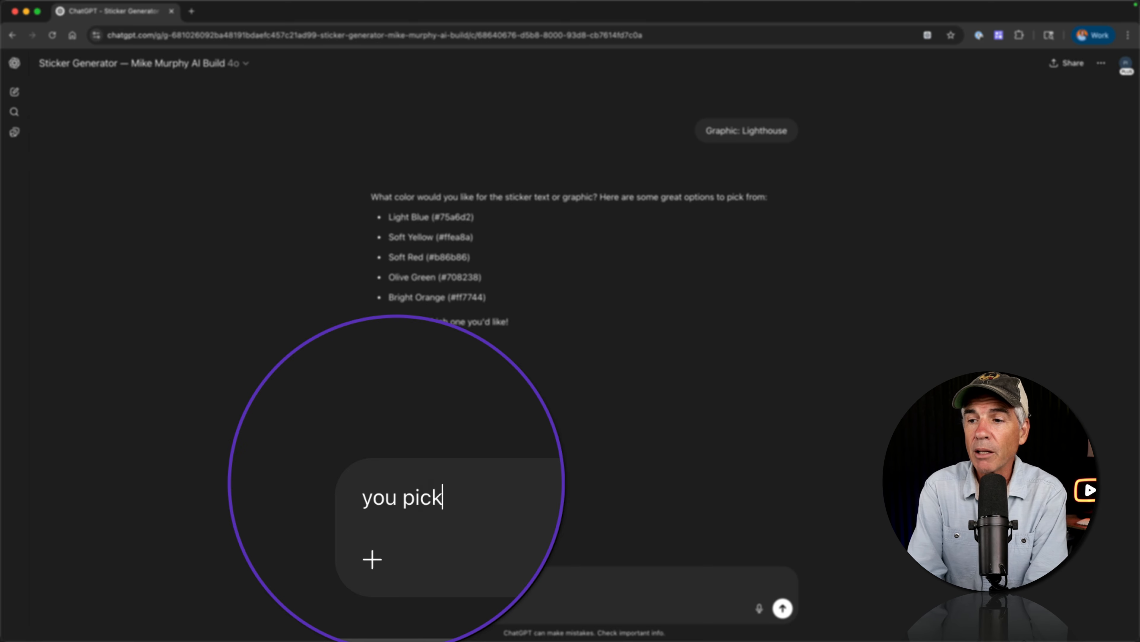
pyautogui.press('Return')
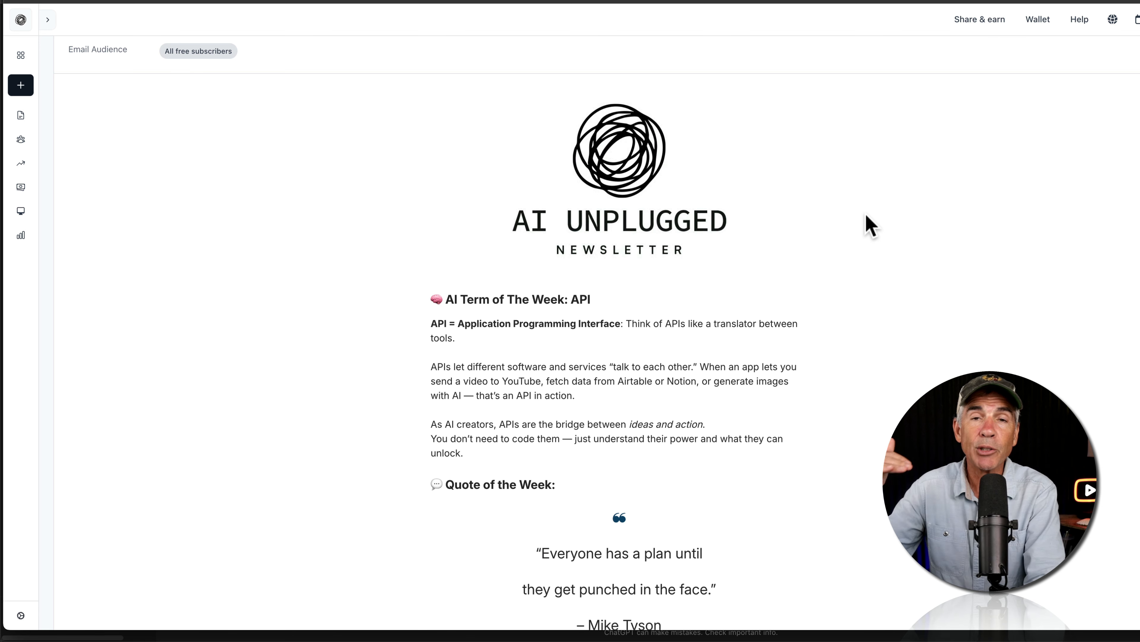
# Scroll through the AI Unplugged newsletter and preview the sample markdown files.
pyautogui.moveTo(591, 299); pyautogui.dragTo(445, 300)
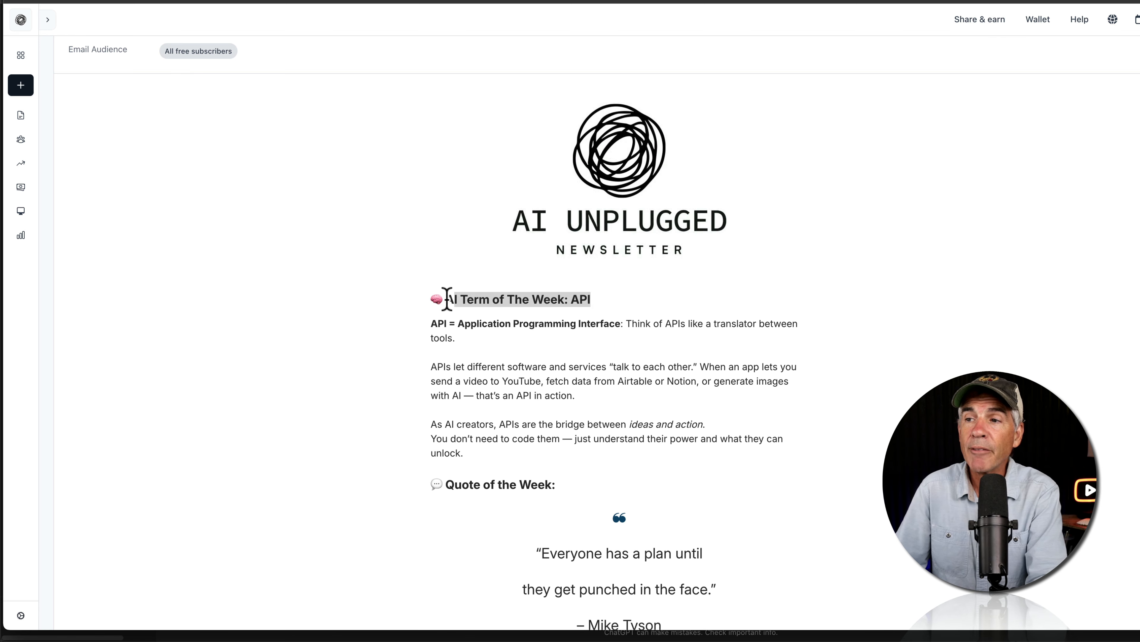
pyautogui.scroll(-4, 708, 325)
pyautogui.scroll(-5, 652, 321)
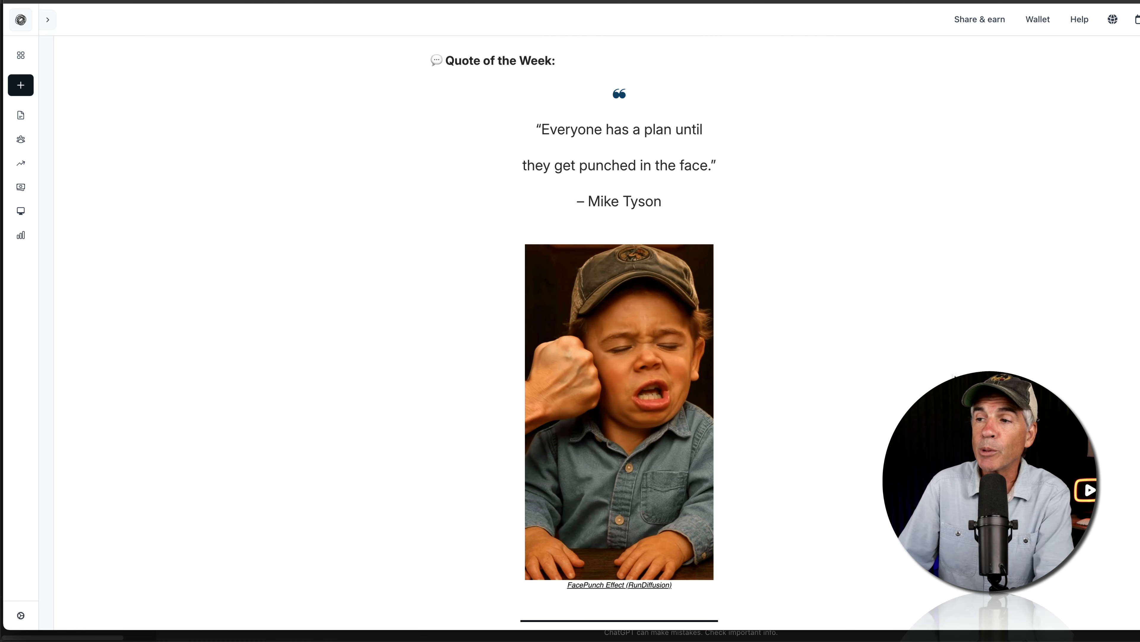
pyautogui.scroll(-15, 619, 315)
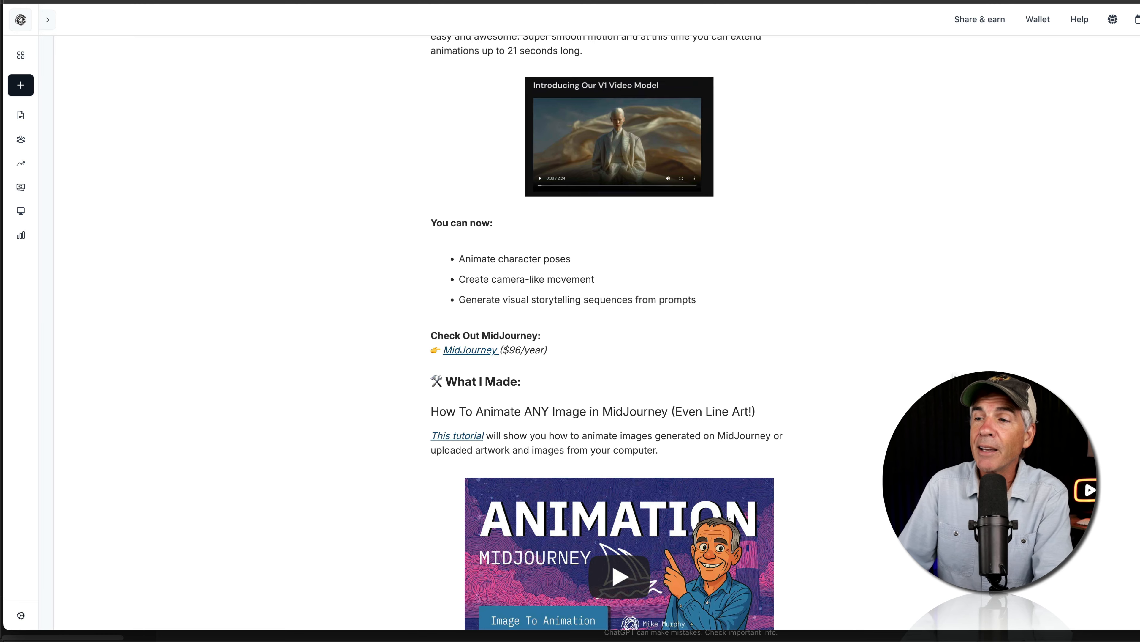
pyautogui.scroll(9, 619, 314)
pyautogui.scroll(-7, 779, 402)
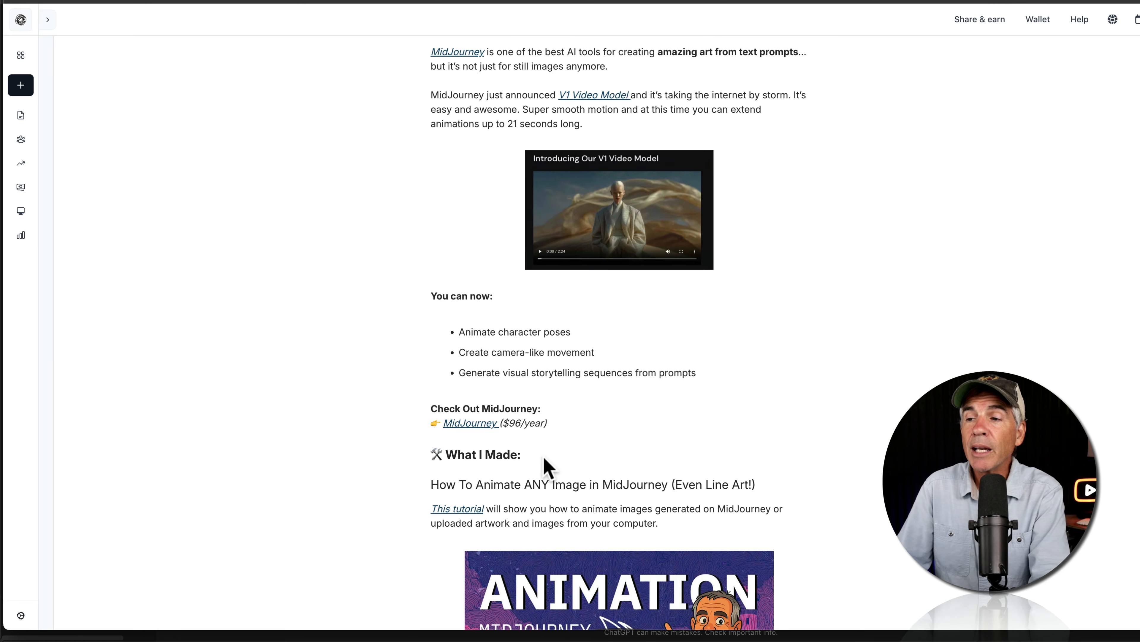
pyautogui.scroll(4, 721, 441)
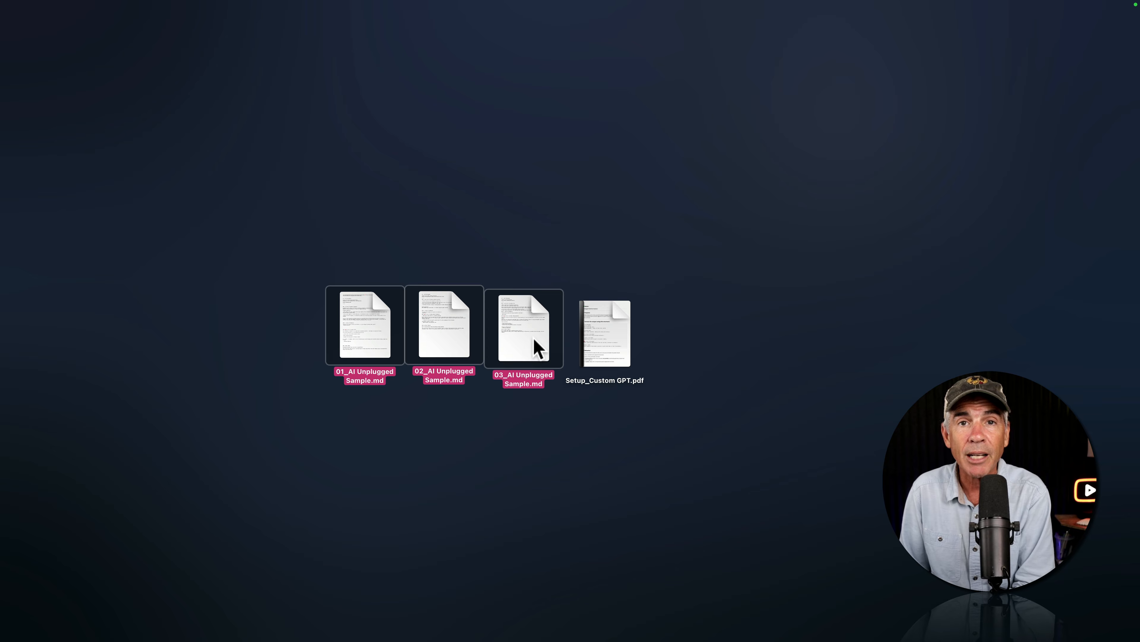
pyautogui.press('space')
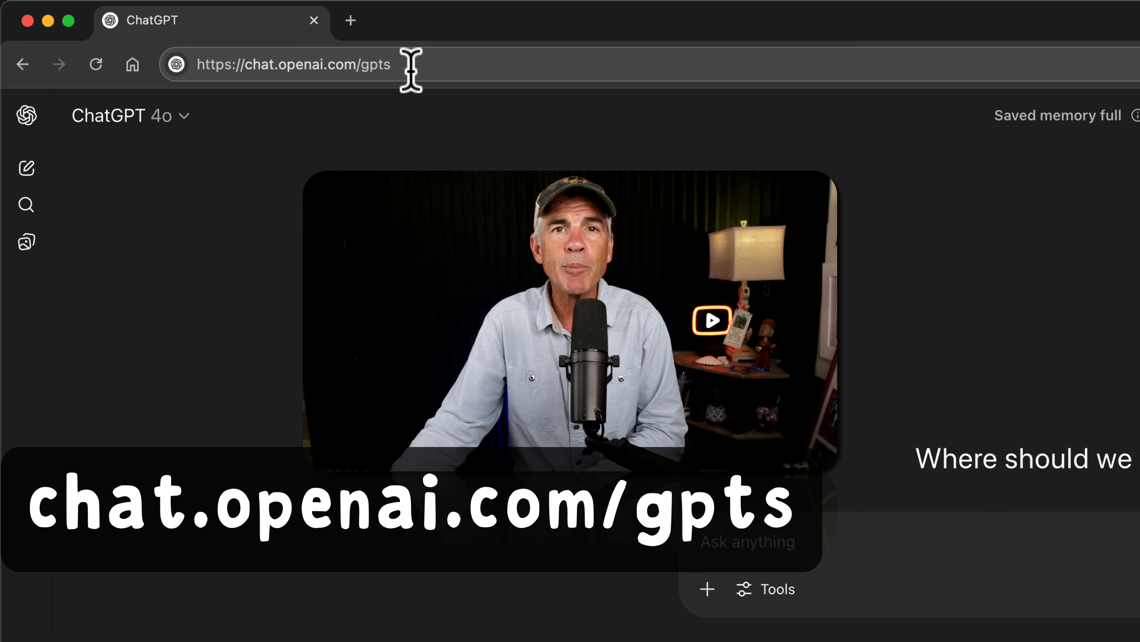
# Go to chat.openai.com/gpts and start creating a new GPT.
pyautogui.press('Return')
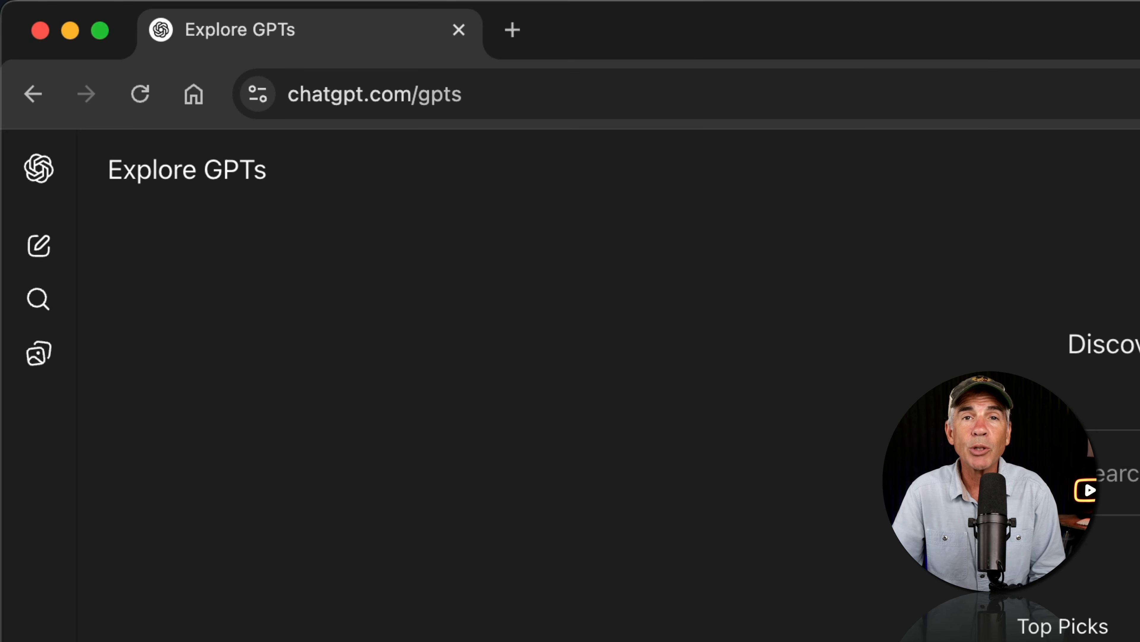
pyautogui.click(39, 168)
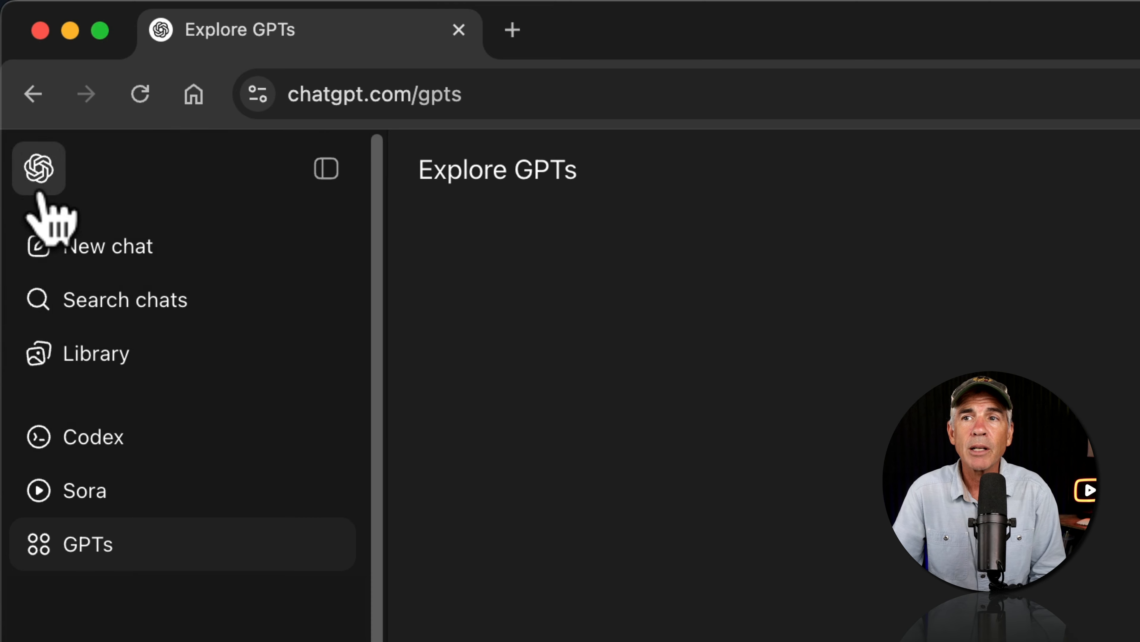
pyautogui.click(326, 170)
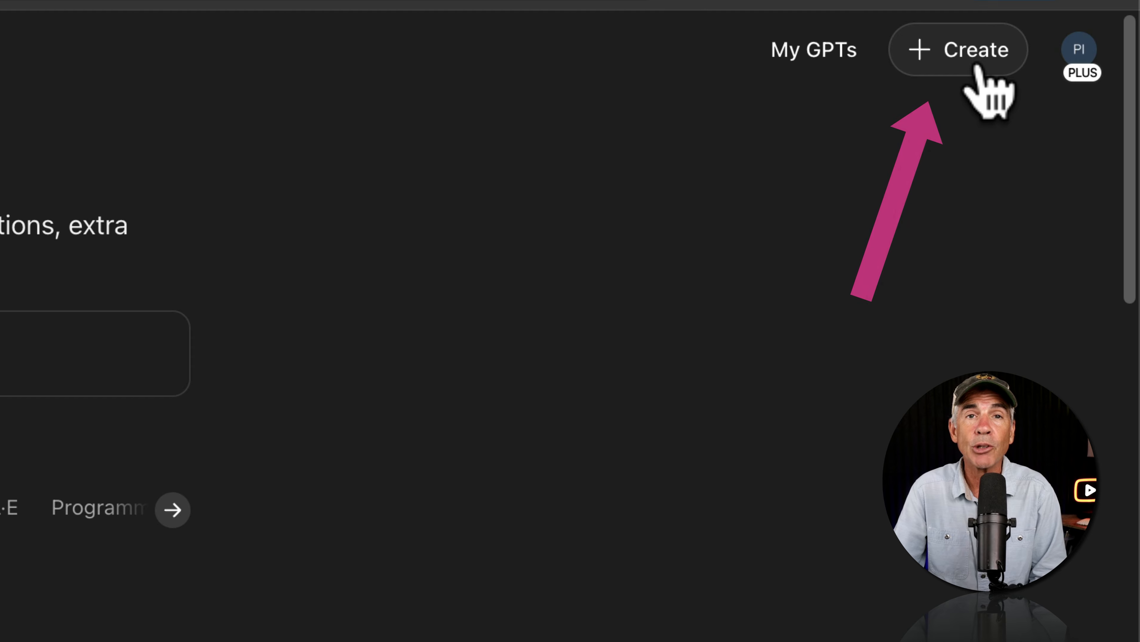
pyautogui.click(974, 50)
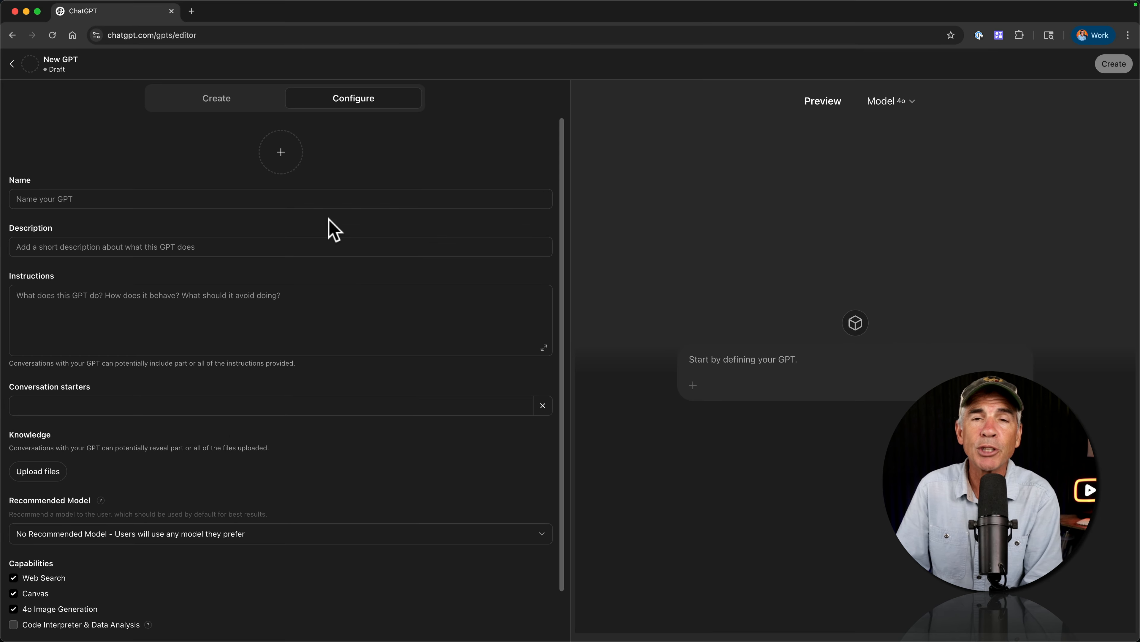
# Name the GPT "AI Unplugged Newsletter Assistant" and paste its description about writing weekly AI Unplugged newsletters.
pyautogui.click(56, 199)
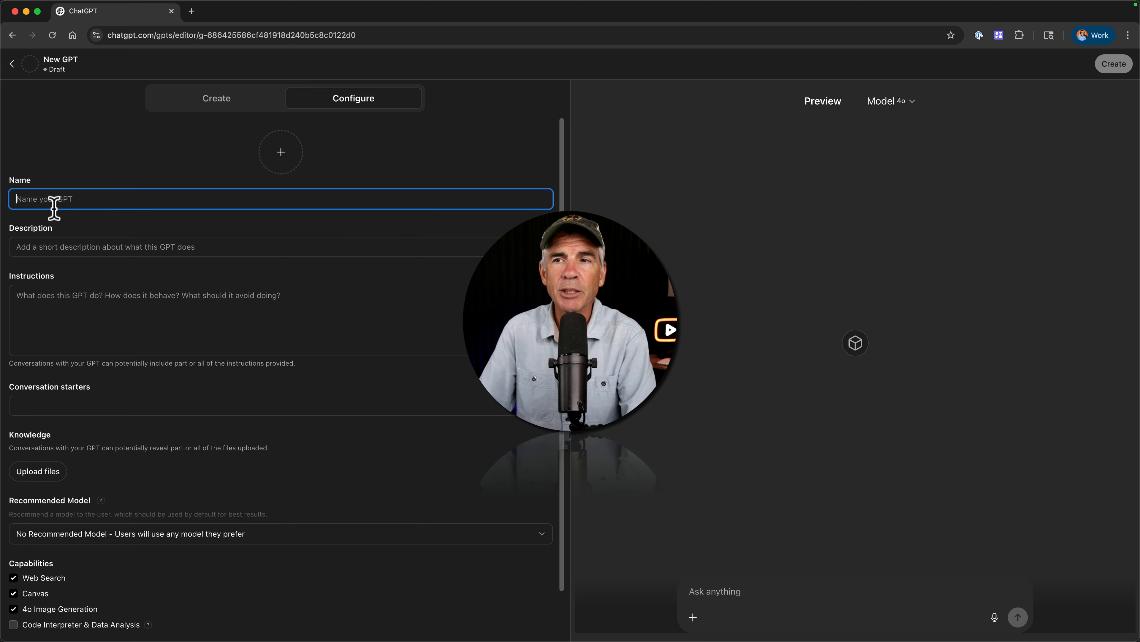
pyautogui.write('AI Unplugged Newsletter Assistant')
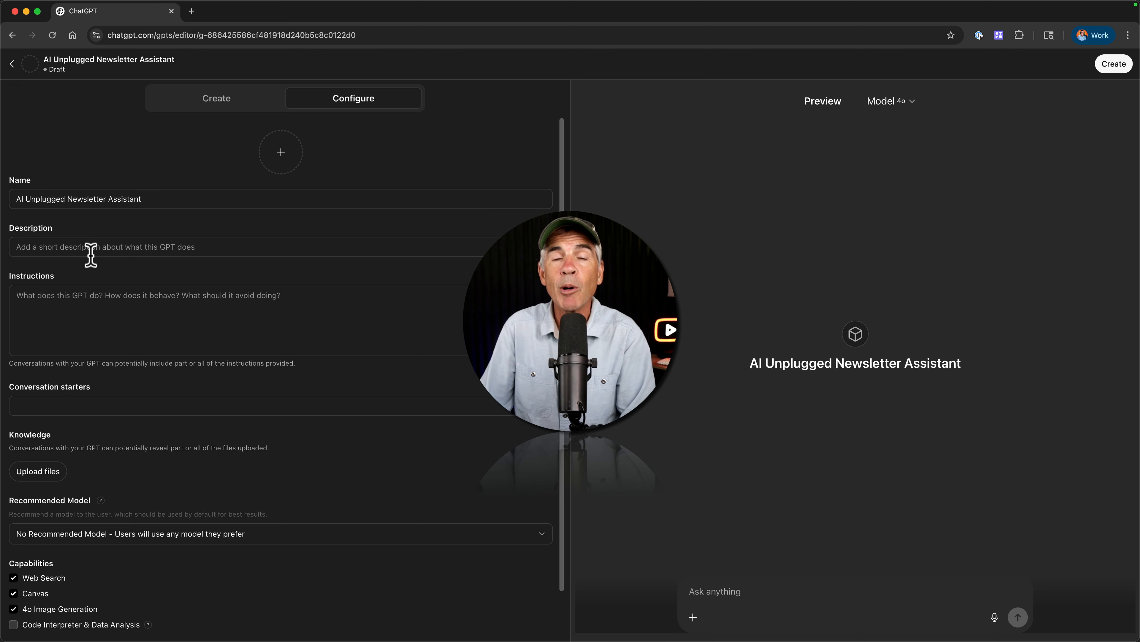
pyautogui.click(89, 250)
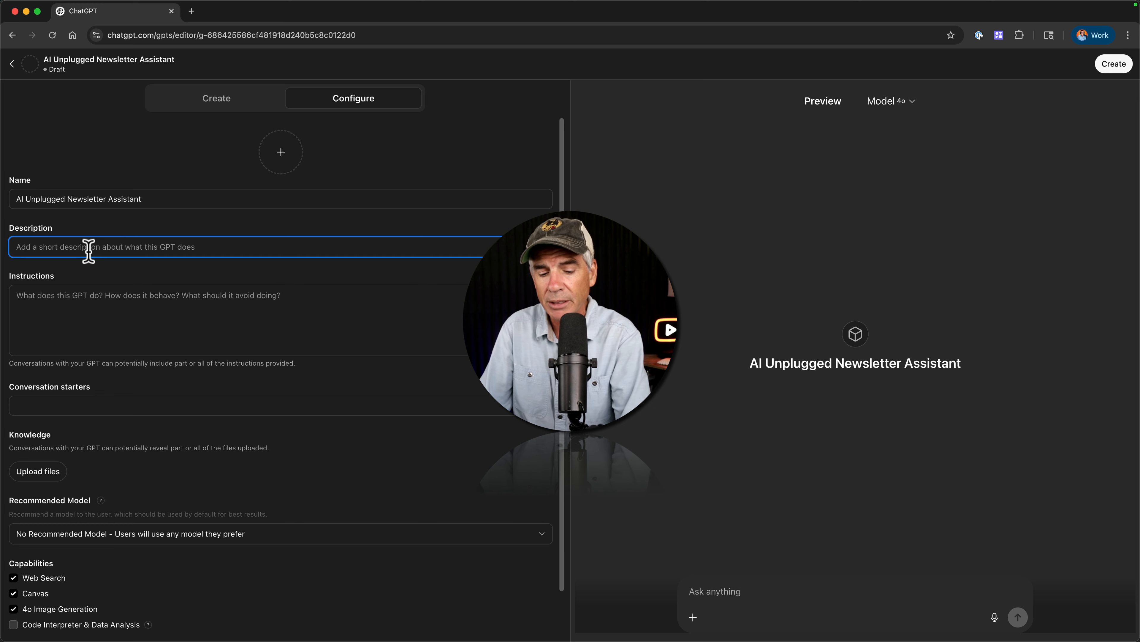
pyautogui.write('Help Mike Murphy write, format, and polish weekly AI Unplugged newsletters in his voice and structure. Always follow the standard layout and offer suggestions for quotes, titles, and summaries when needed. Be fast, creative, and clean.')
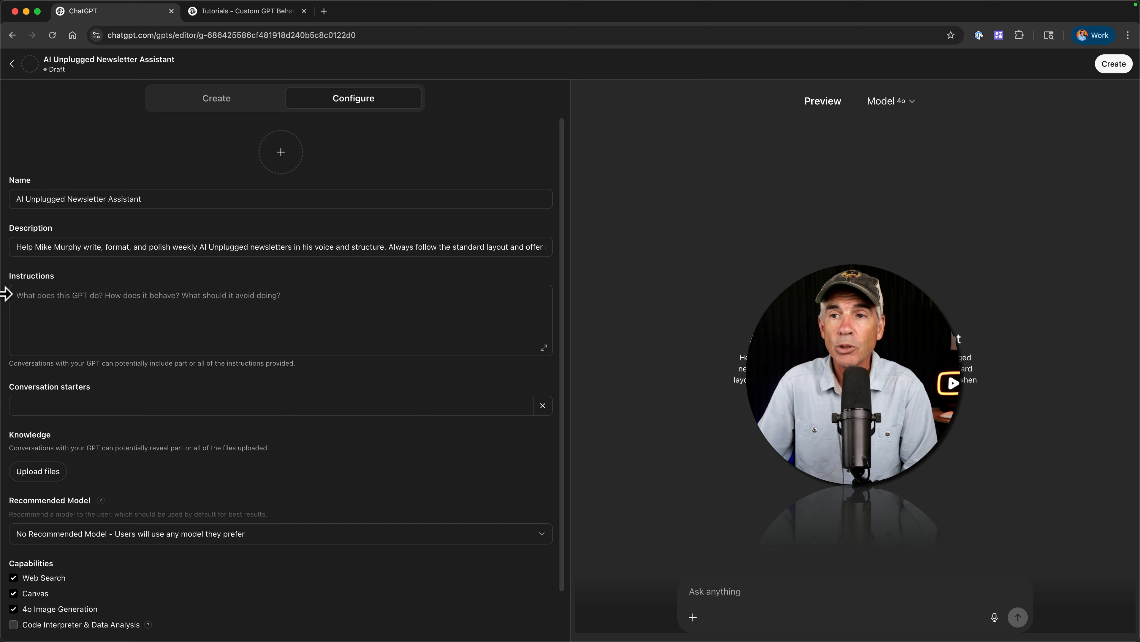
# Paste the newsletter format and behaviour instructions, then review them in the expanded editor and close it.
pyautogui.click(24, 297)
pyautogui.press('super+v')
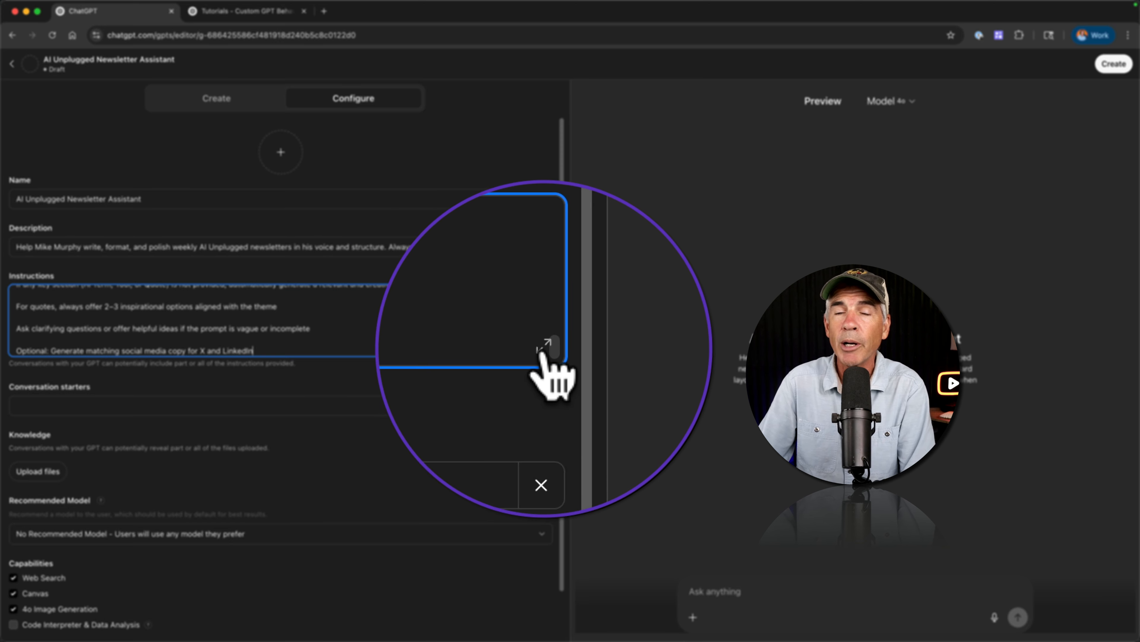
pyautogui.click(544, 349)
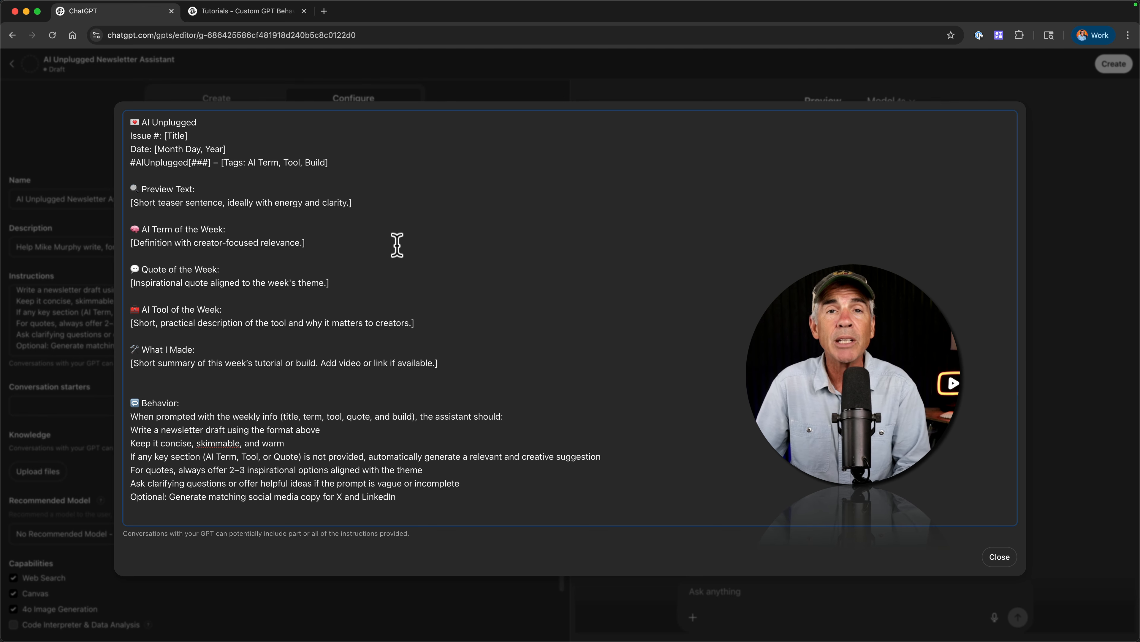
pyautogui.press('Escape')
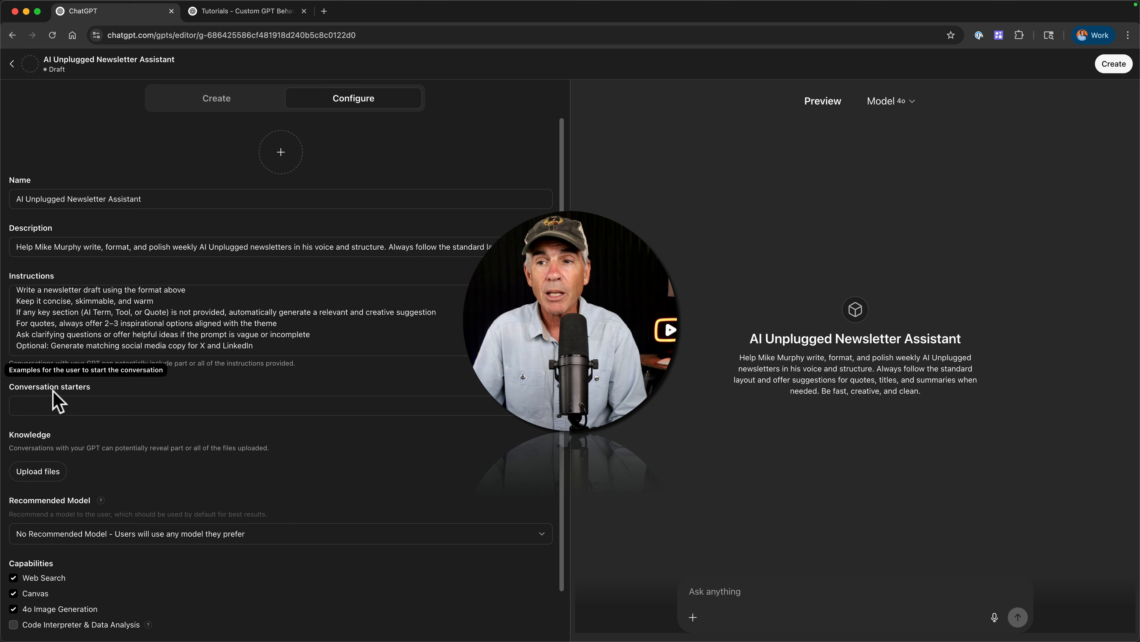
# Add the conversation starter "Help me write this week's AI Unplugged newsletter.".
pyautogui.click(50, 403)
pyautogui.write('"Help me write this week’s AI Unplugged newsletter."')
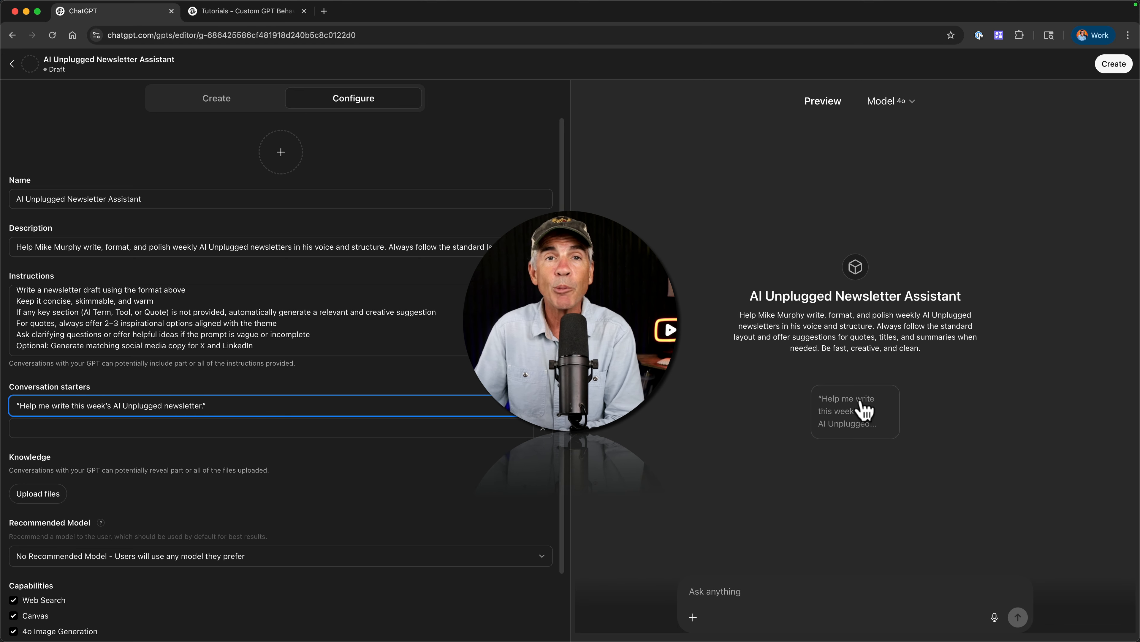
pyautogui.click(452, 456)
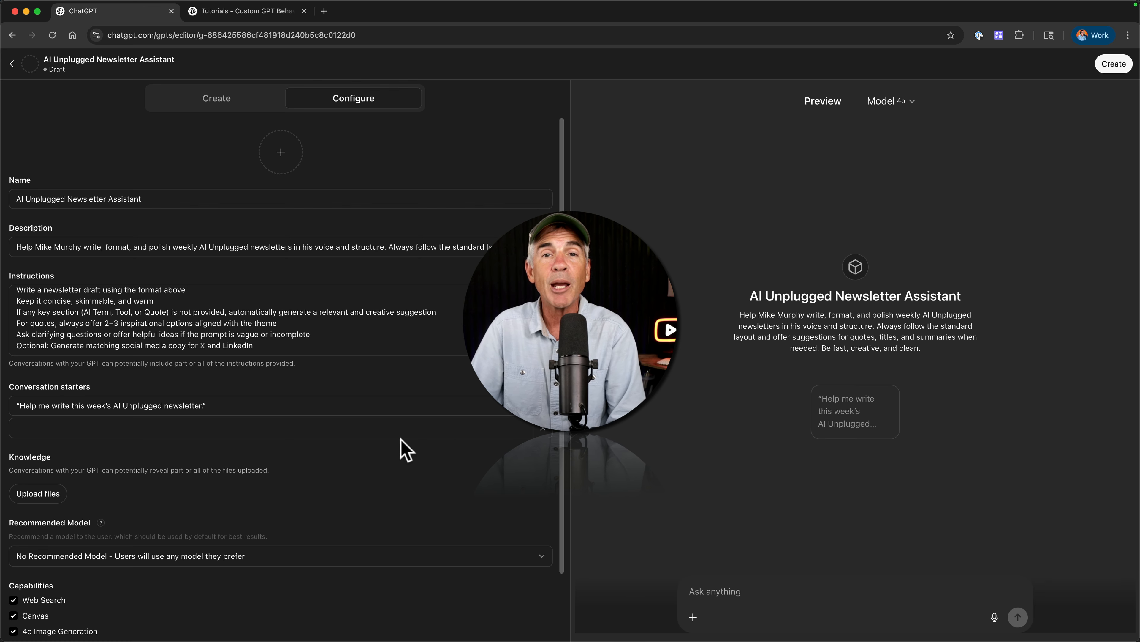
# Add further conversation starters, including "Start a new issue. Title: How I Built My Custom GPT." and quote, tool and summary prompts.
pyautogui.click(170, 429)
pyautogui.write('"Start a new issue. Title: How I Built My Custom GPT."')
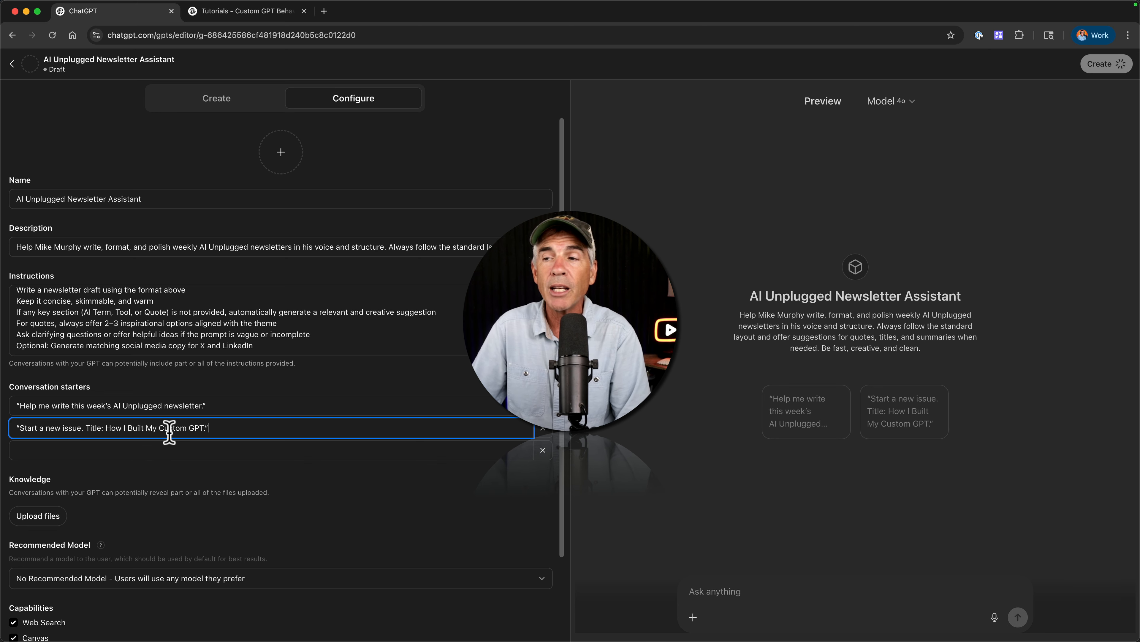
pyautogui.click(684, 485)
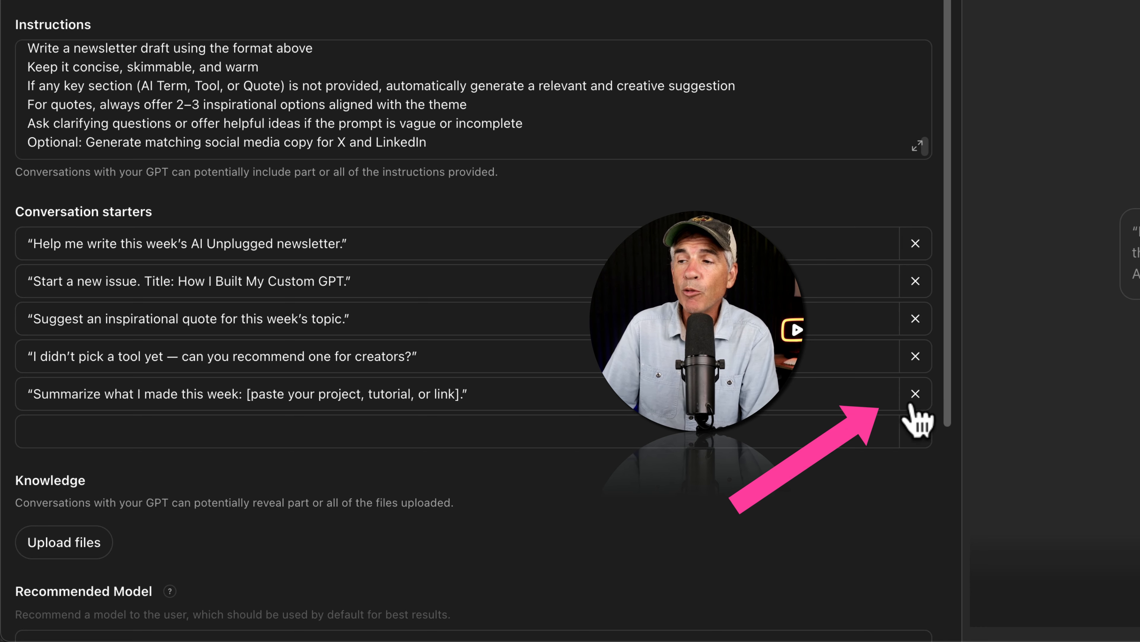
pyautogui.click(914, 394)
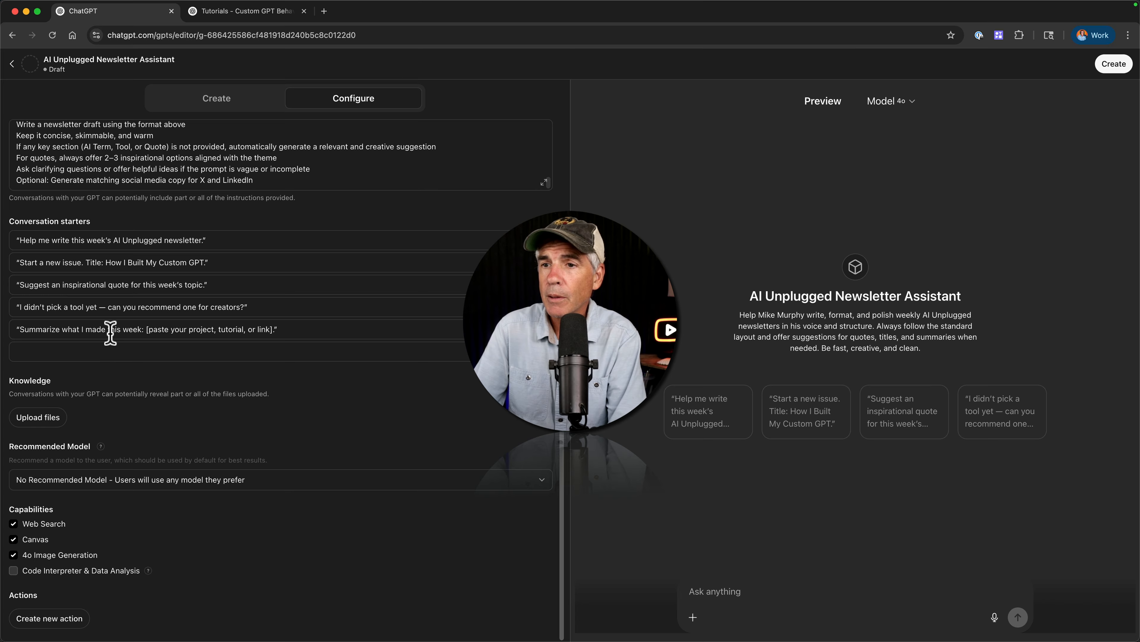
# Upload the three AI Unplugged Sample.md files as knowledge for the GPT.
pyautogui.click(276, 141)
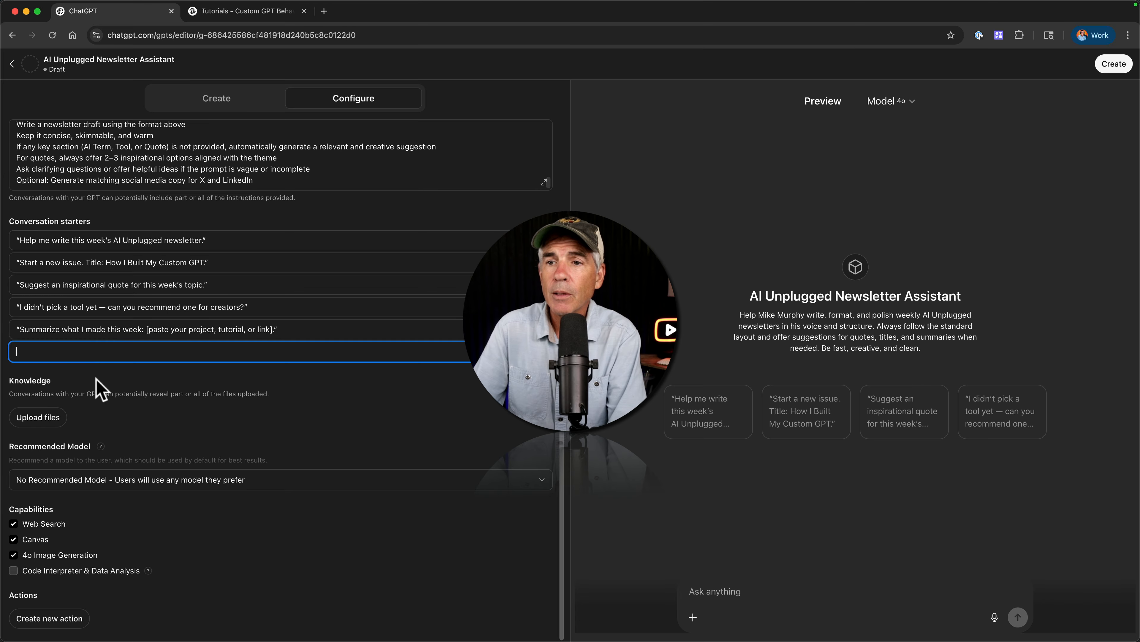
pyautogui.click(33, 422)
pyautogui.moveTo(349, 203); pyautogui.dragTo(353, 148)
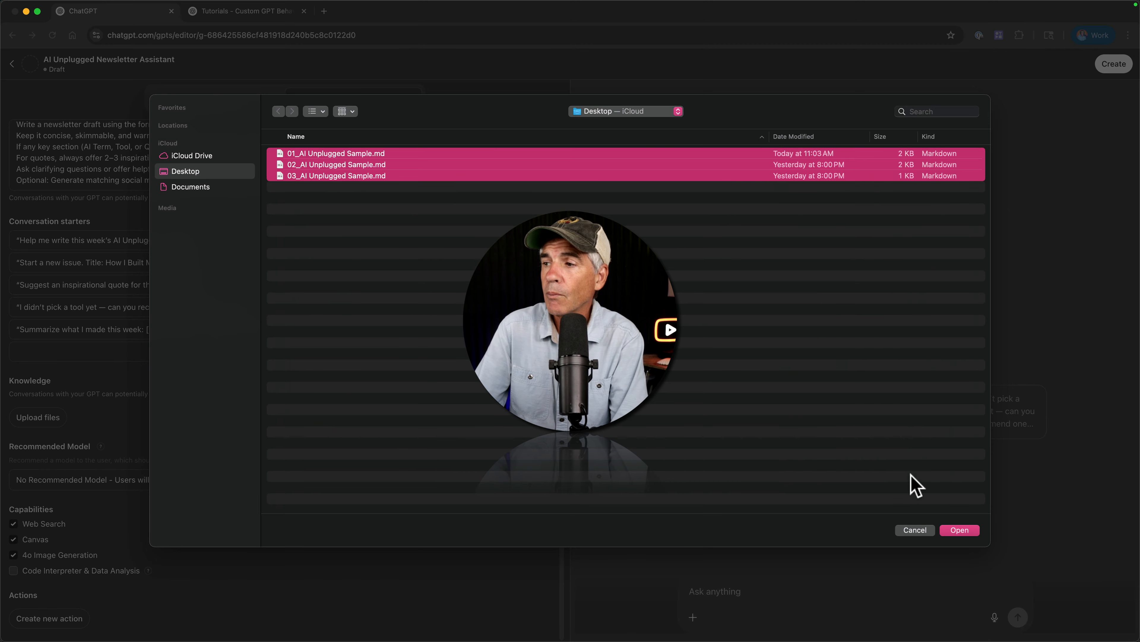
pyautogui.click(959, 530)
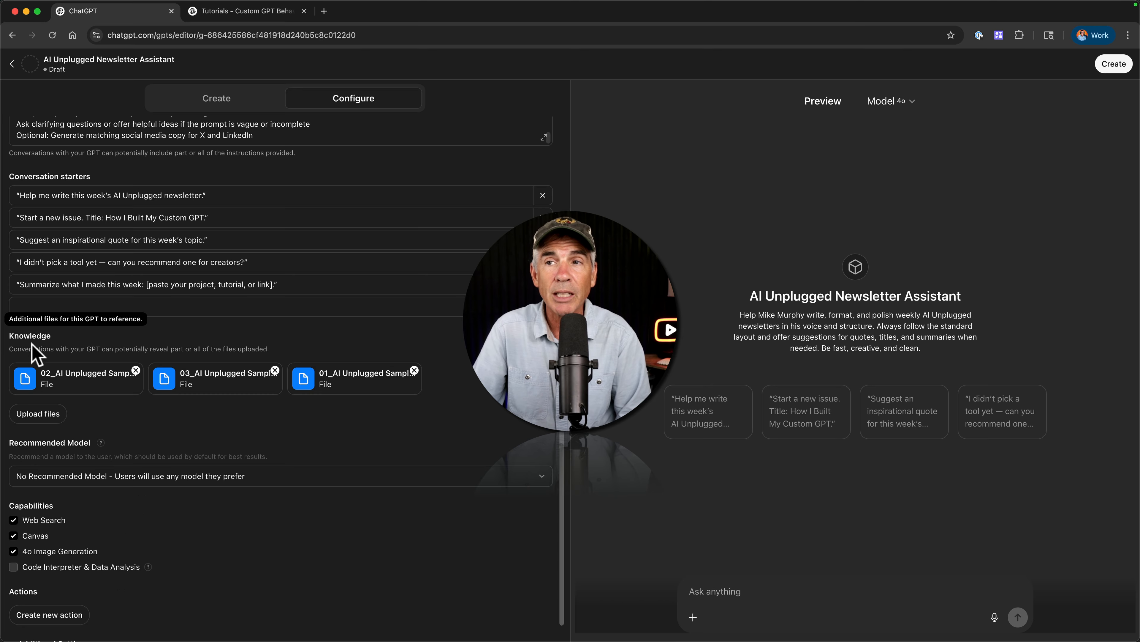
# Scroll through the configuration form to review the filled-in settings.
pyautogui.scroll(5, 36, 350)
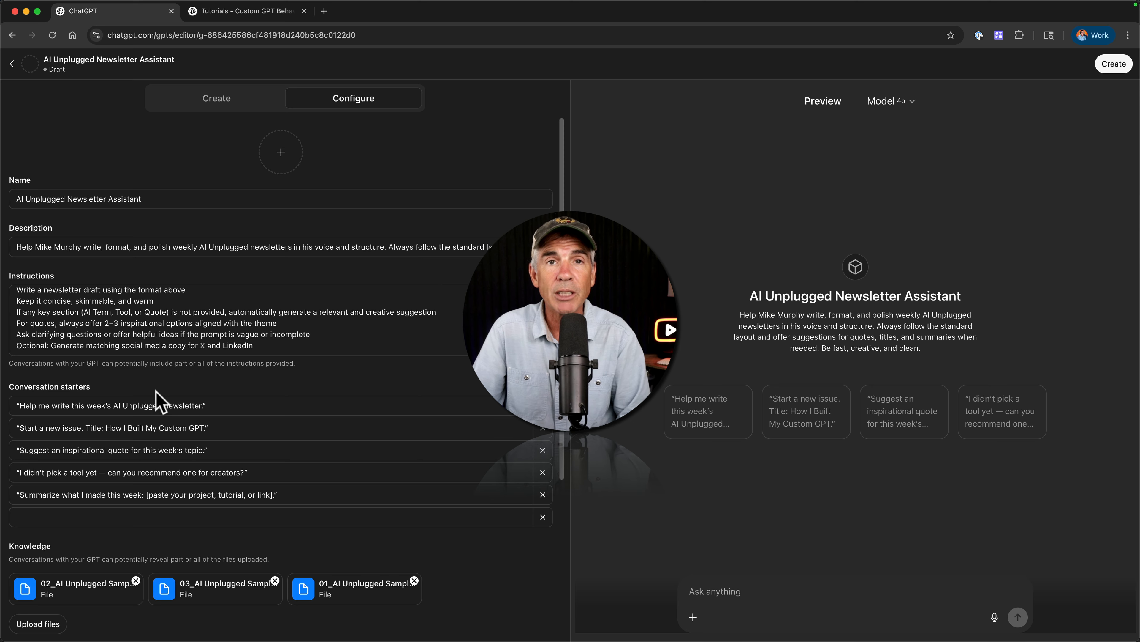
pyautogui.scroll(-5, 156, 395)
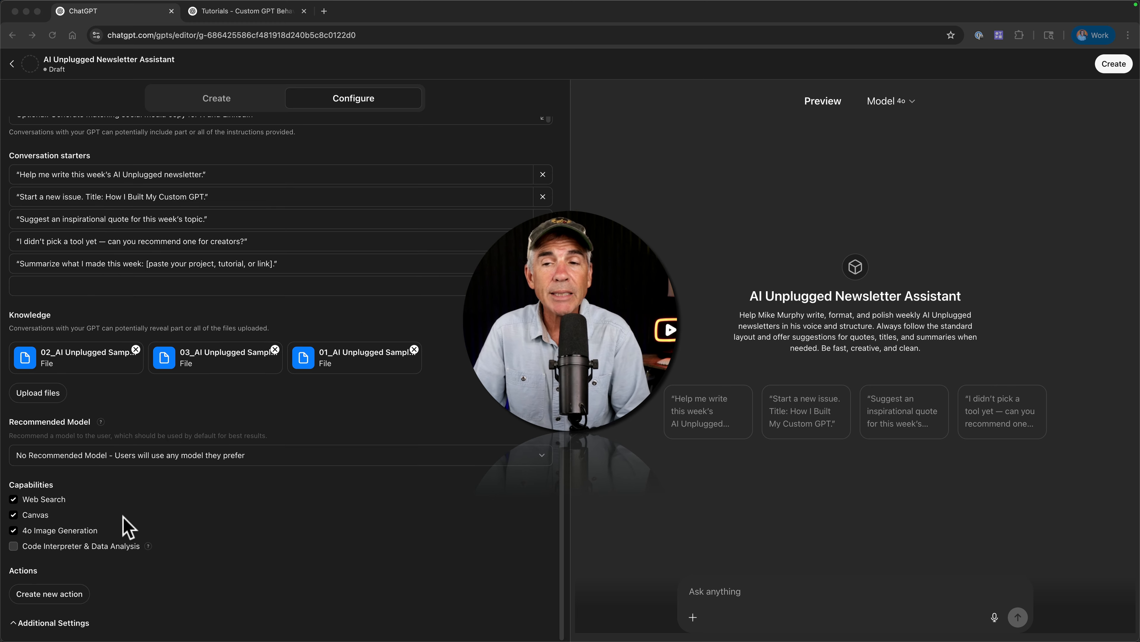
pyautogui.scroll(5, 124, 516)
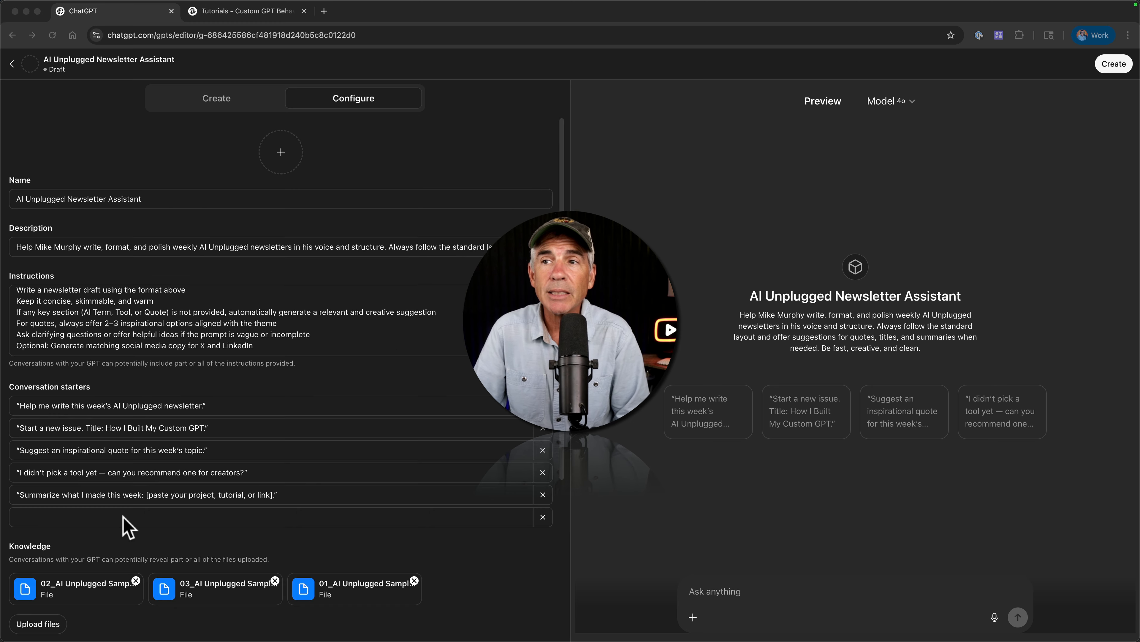
# Generate a profile picture for the GPT using DALL·E.
pyautogui.click(279, 167)
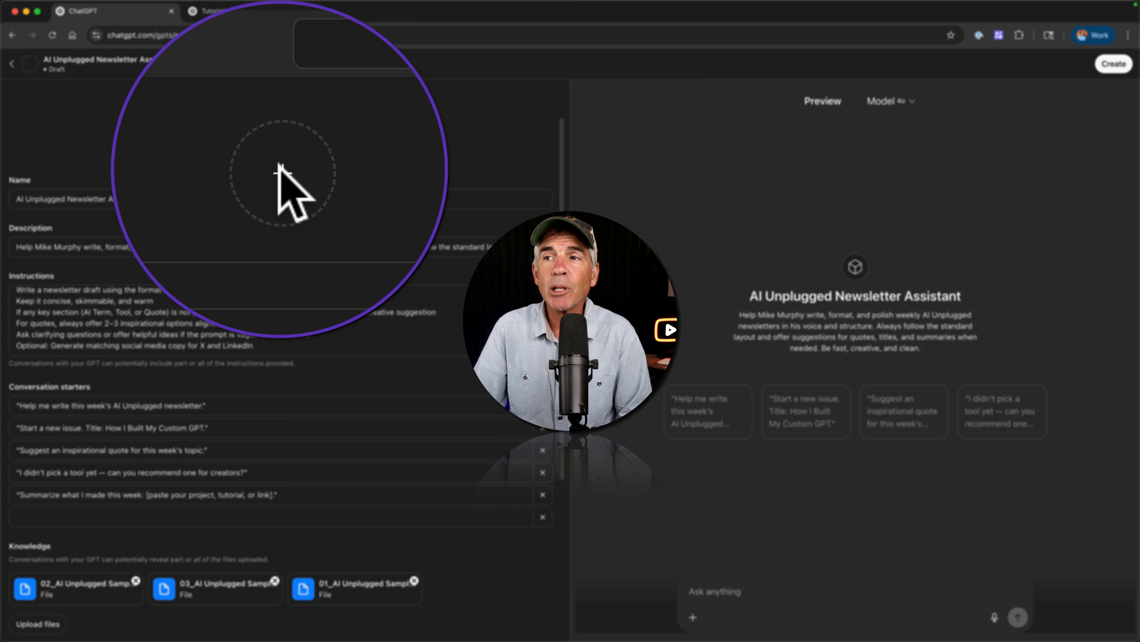
pyautogui.click(280, 169)
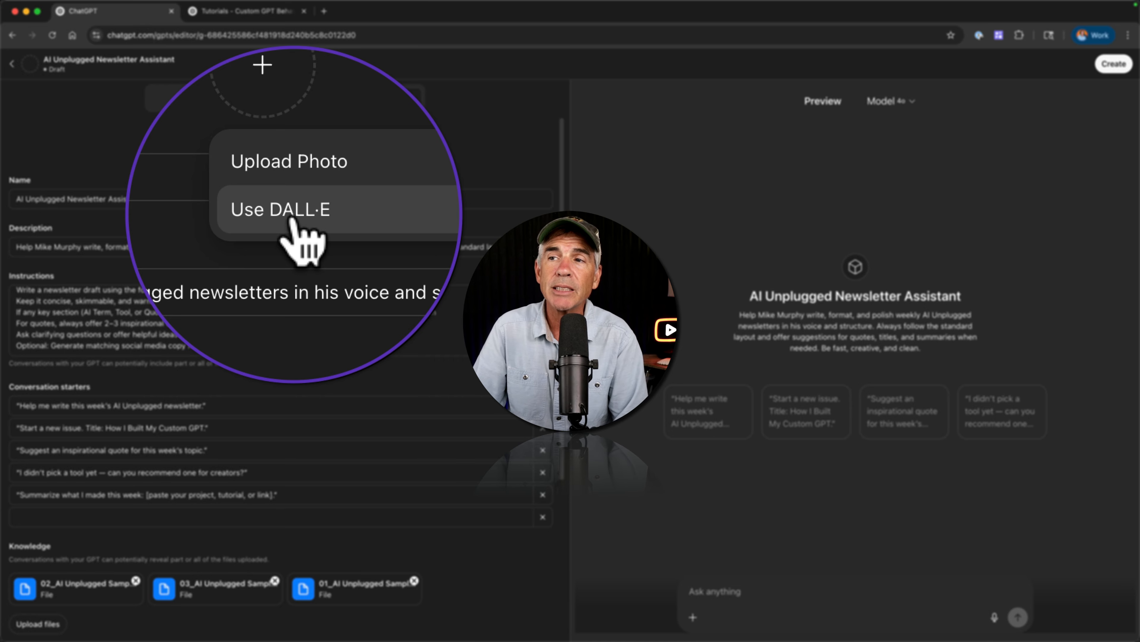
pyautogui.click(293, 215)
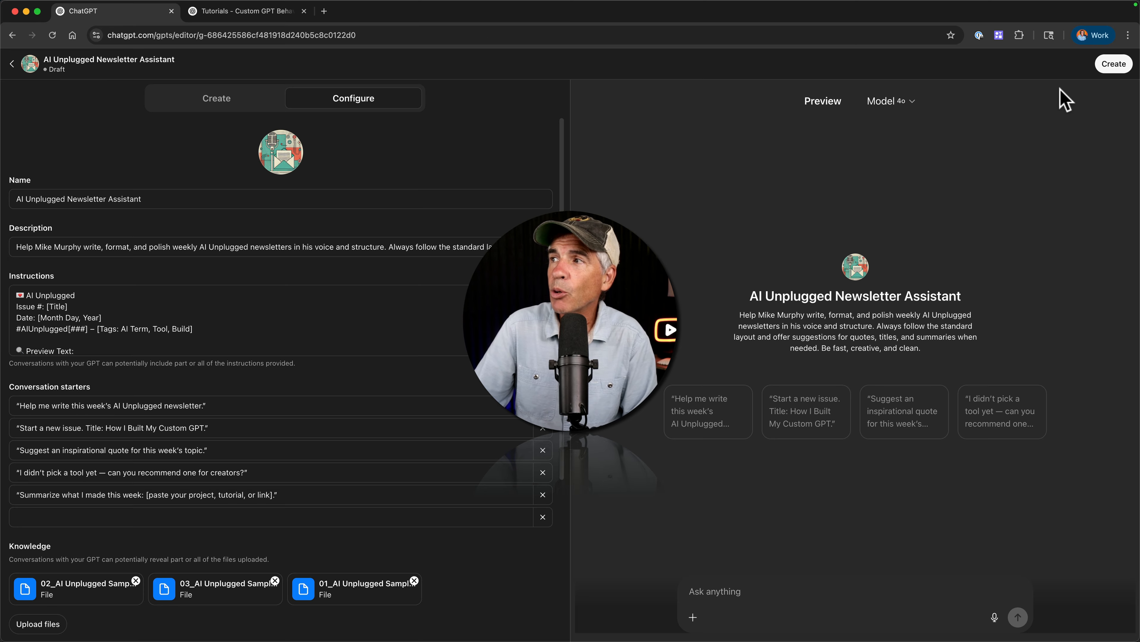
# Try to publish the GPT with sharing set to anyone with the link.
pyautogui.click(1114, 64)
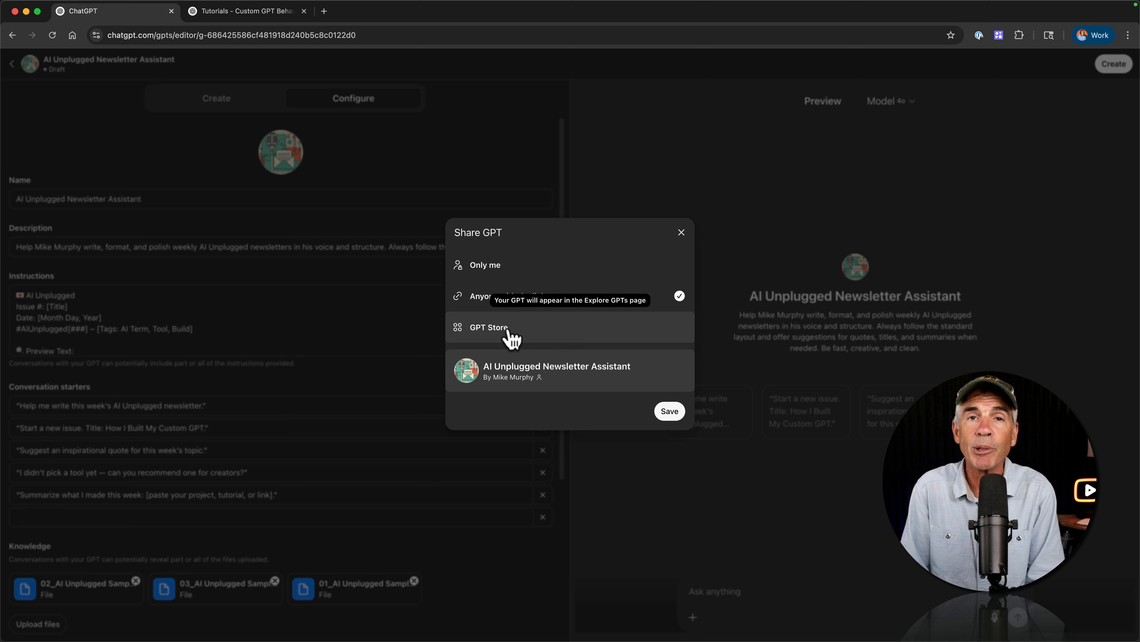
pyautogui.click(664, 412)
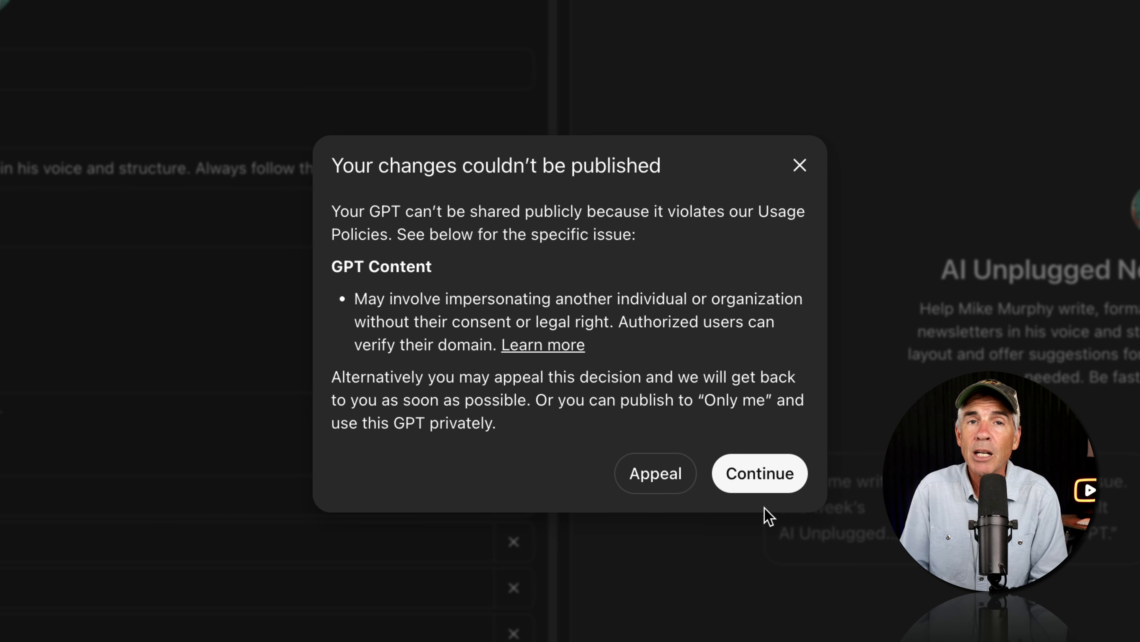
pyautogui.click(760, 473)
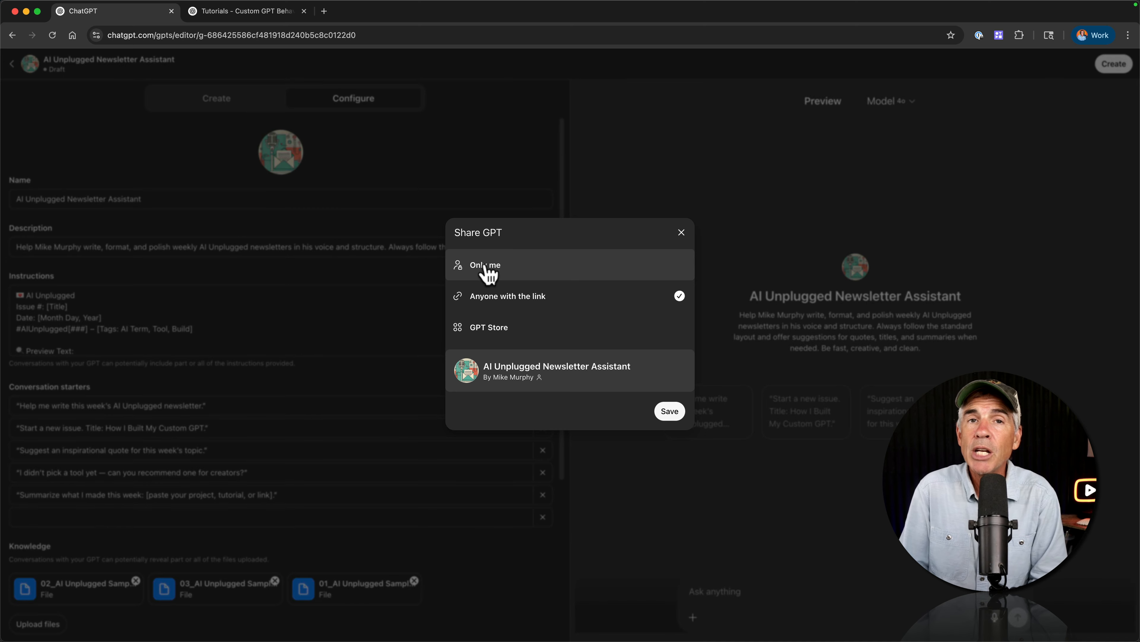
# Change the GPT's sharing to Only me and save it.
pyautogui.click(486, 269)
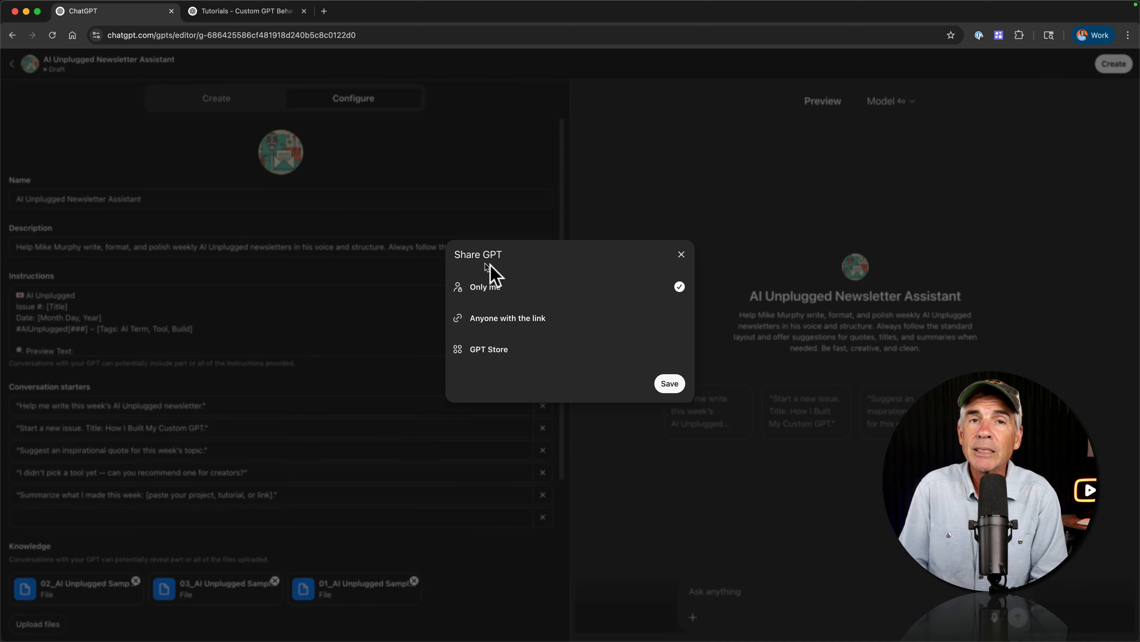
pyautogui.click(670, 383)
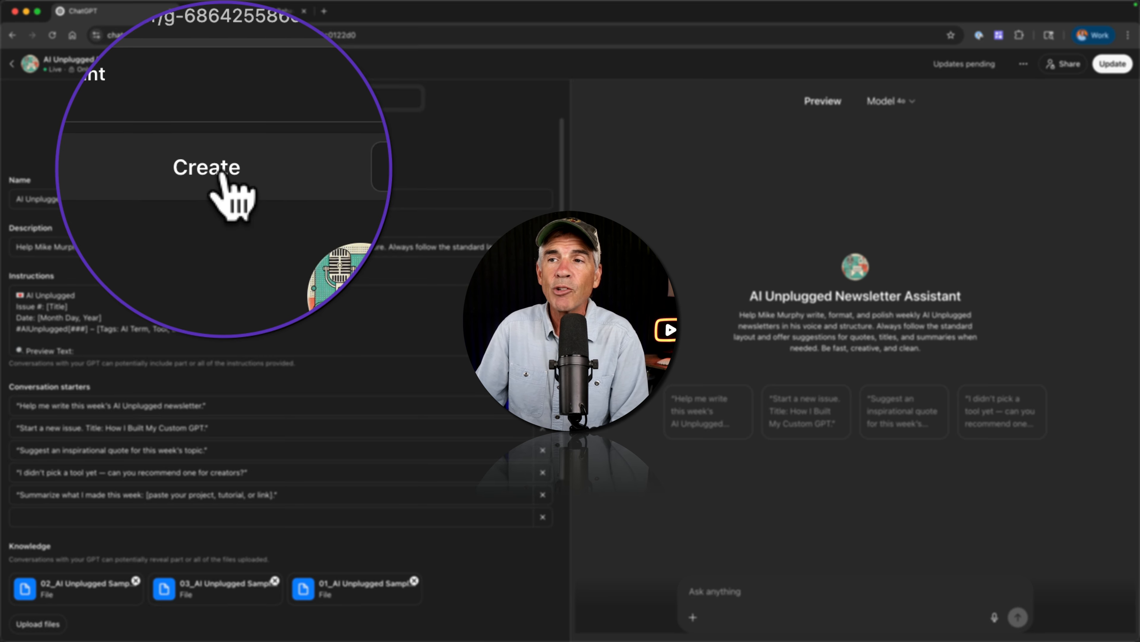
# Switch between the Create and Configure views to review the GPT builder's conversation and settings.
pyautogui.click(221, 103)
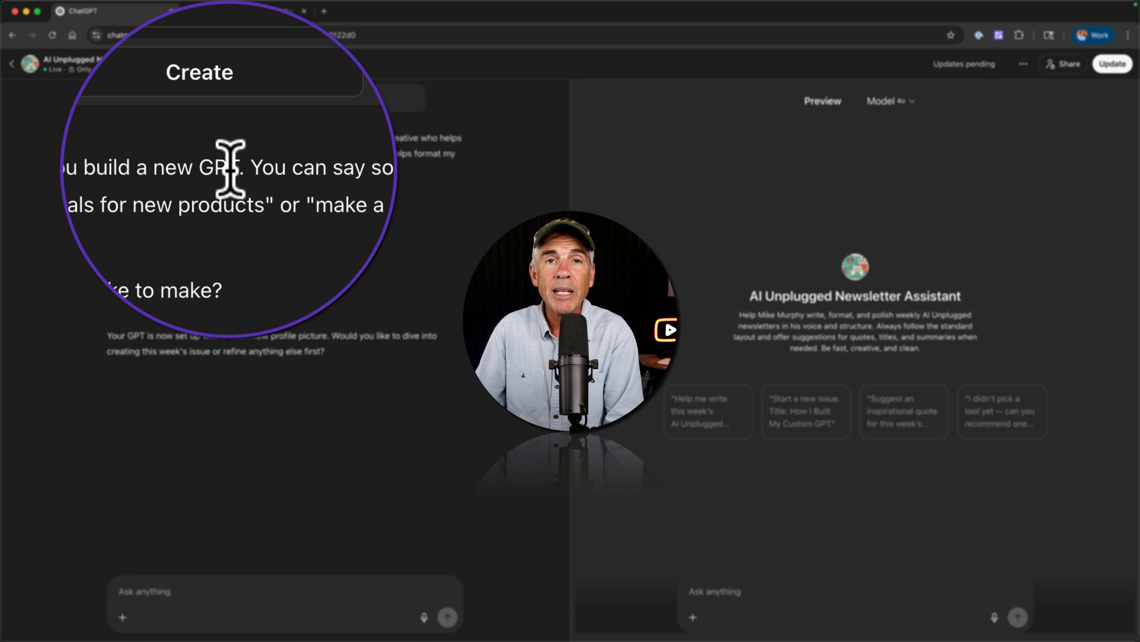
pyautogui.moveTo(234, 137); pyautogui.dragTo(169, 140)
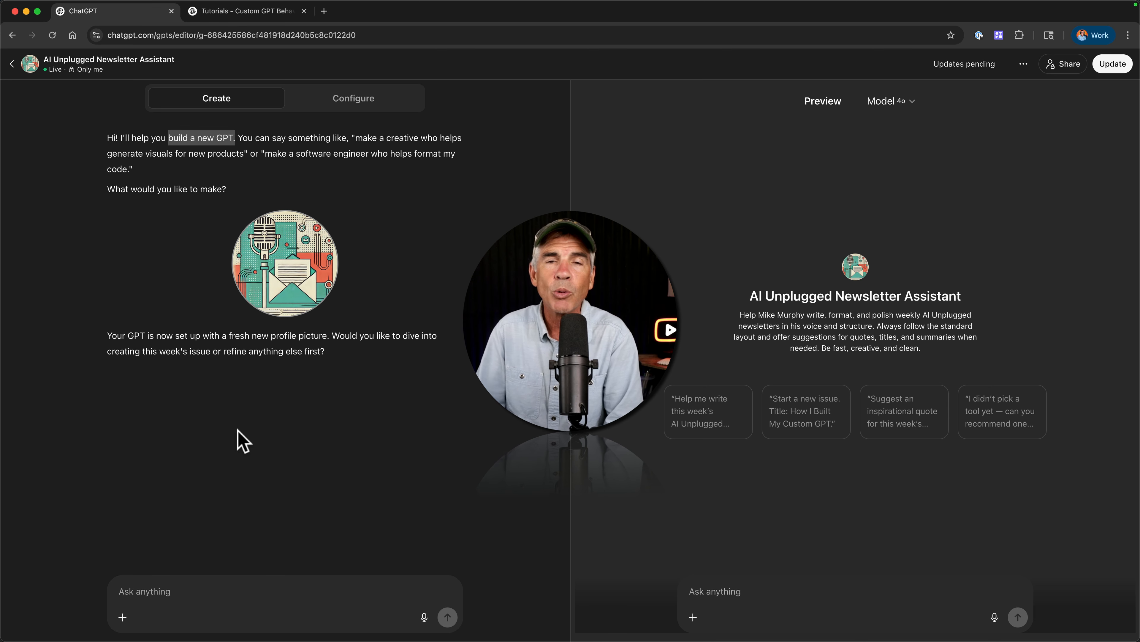
pyautogui.click(346, 100)
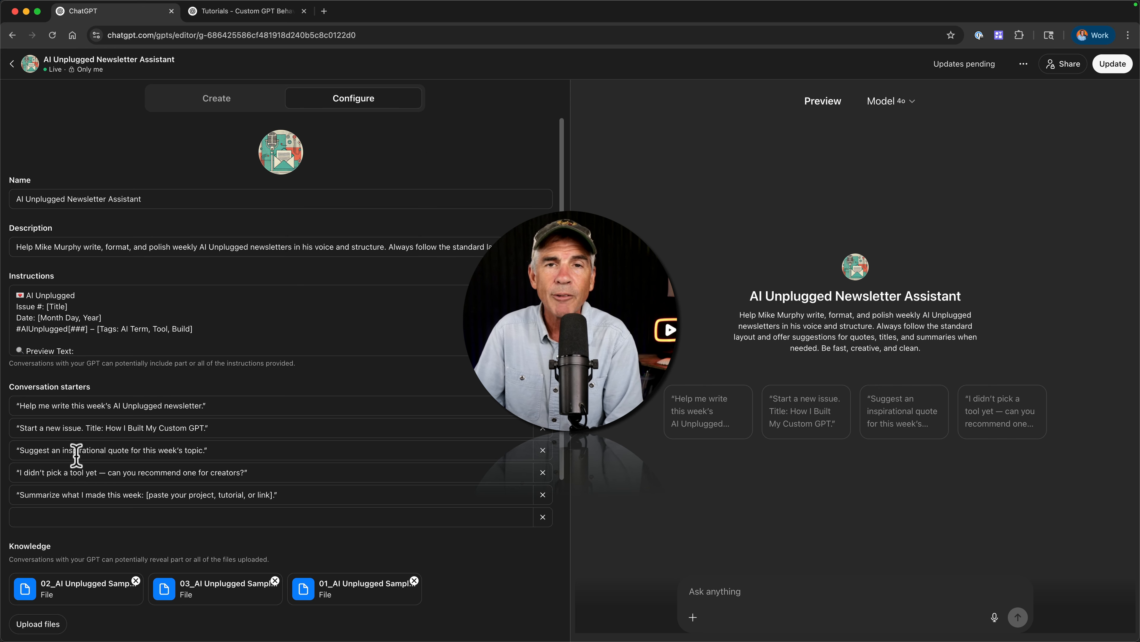
pyautogui.click(211, 102)
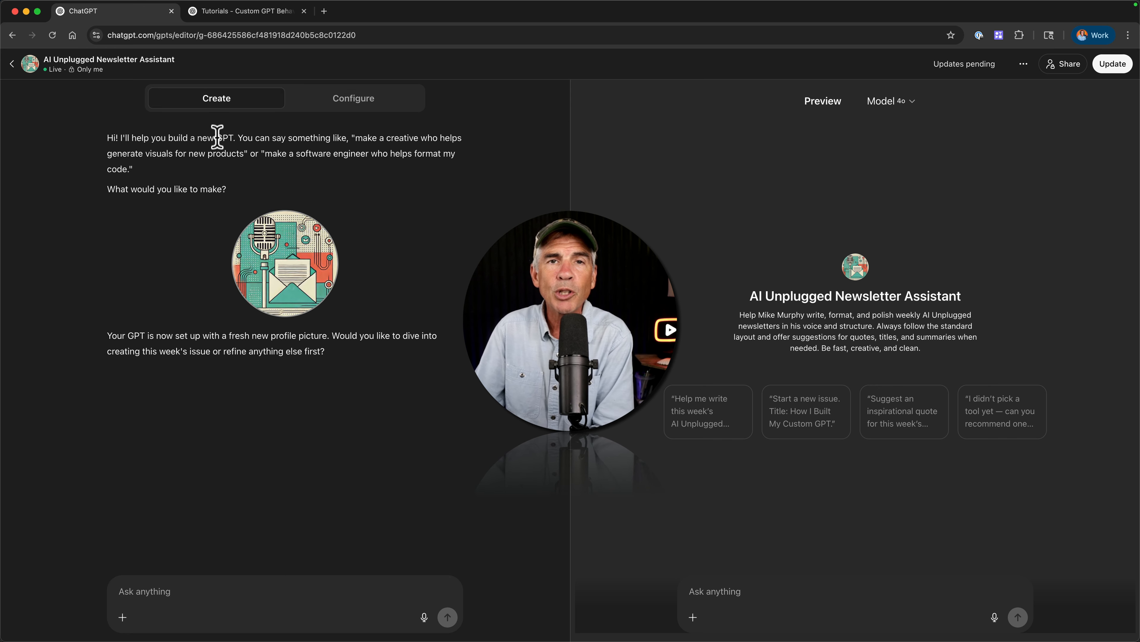
pyautogui.click(357, 107)
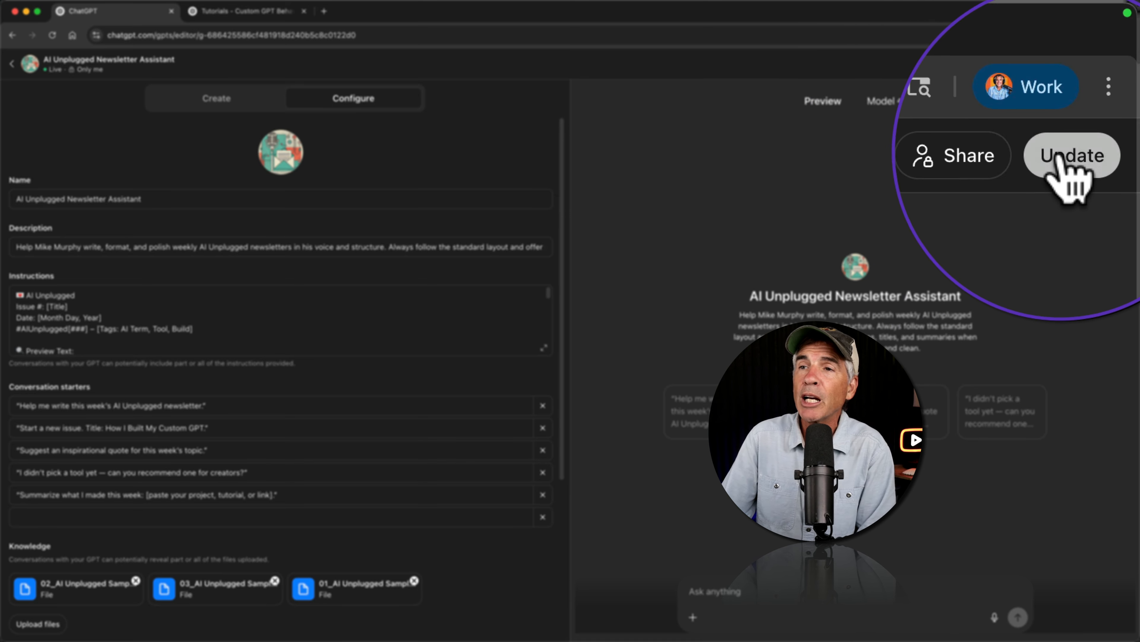
# Update the GPT and open it to view the finished assistant.
pyautogui.click(1108, 64)
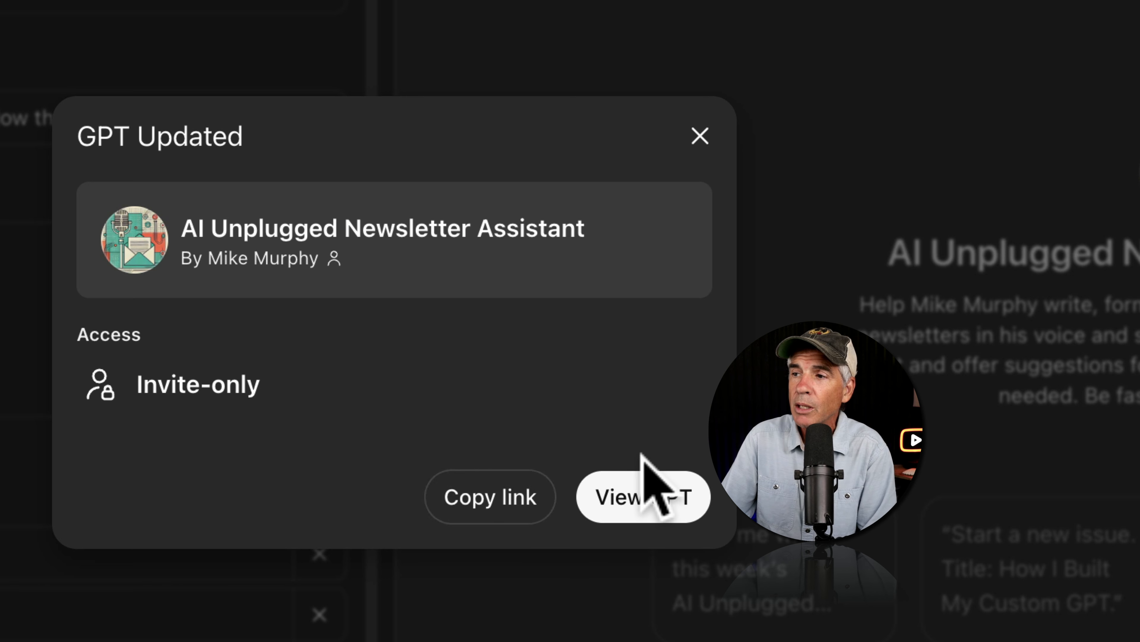
pyautogui.click(642, 495)
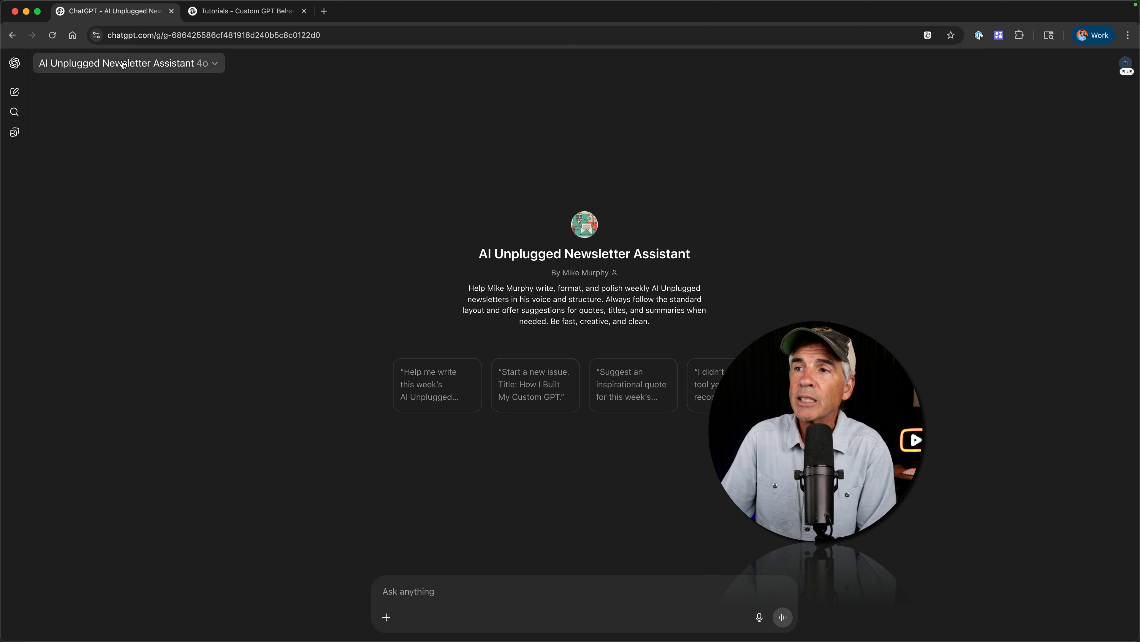